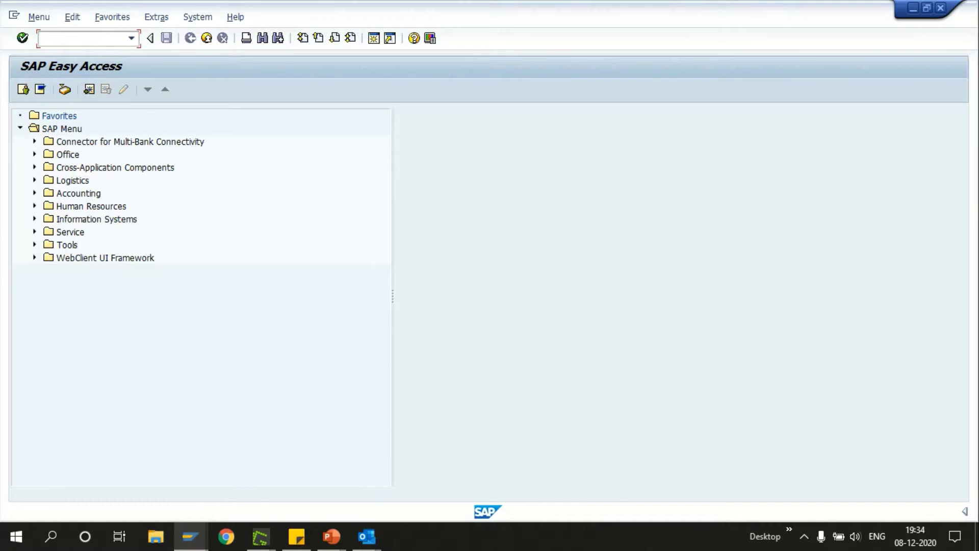
Step: Run MD04 and load the stock/requirements list for material FGIN-400 in plant 1820
text(MD04)
key(Return)
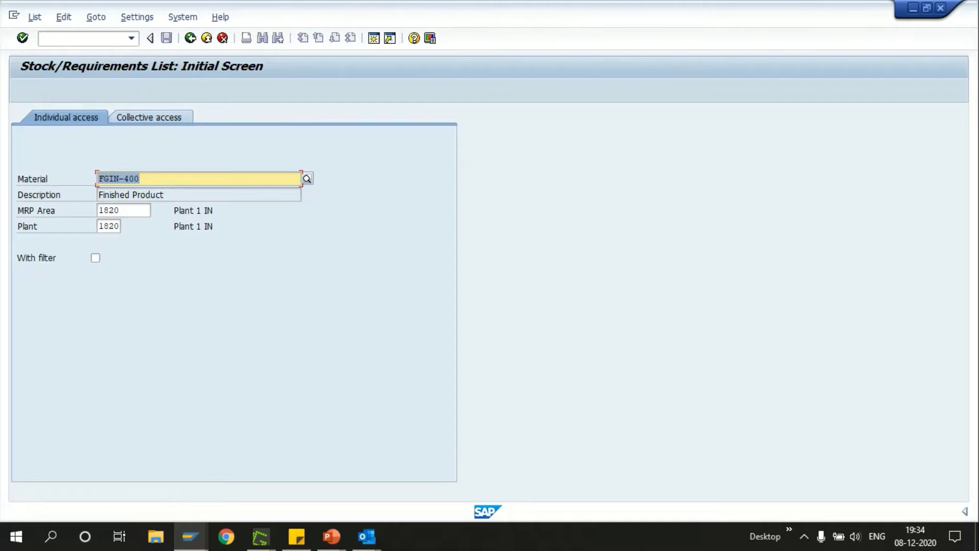
key(Return)
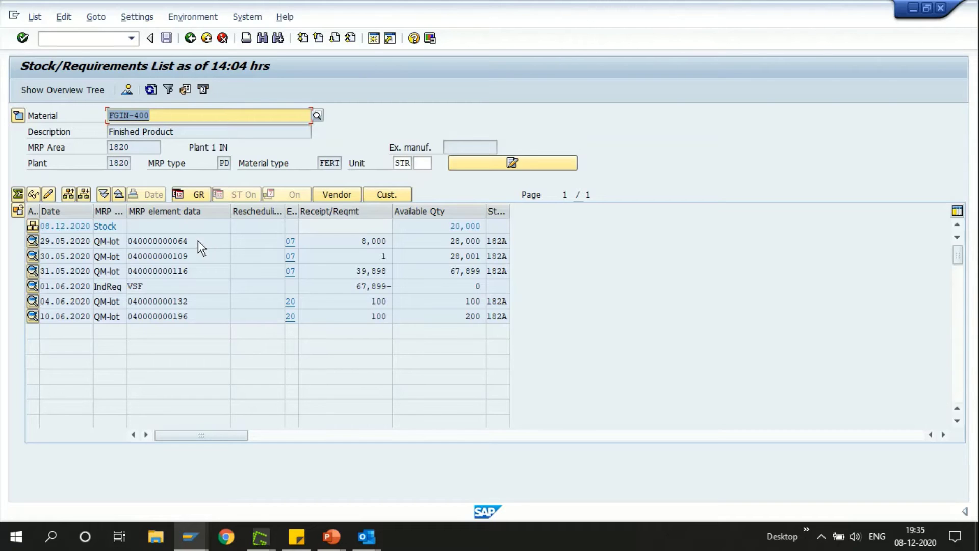
click(193, 240)
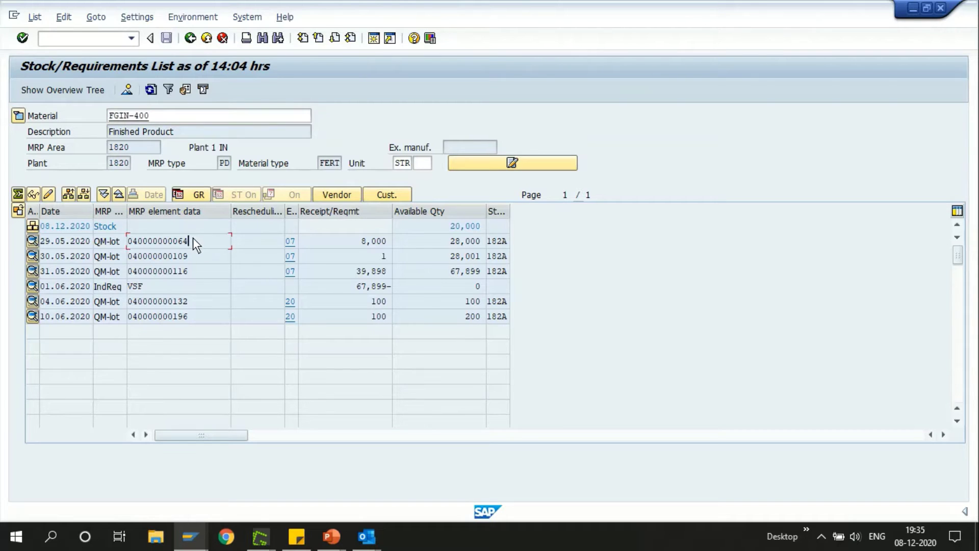
click(130, 239)
drag(152, 288, 127, 287)
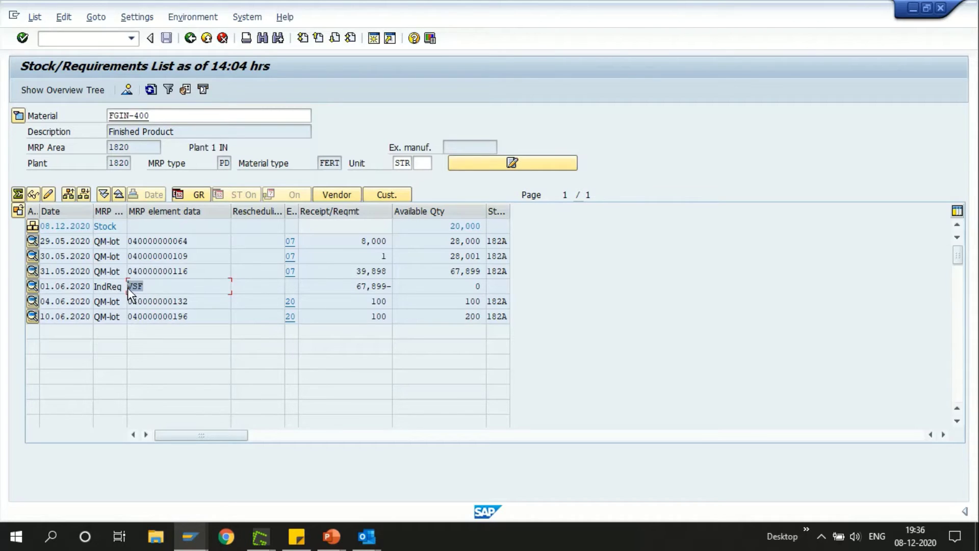
click(184, 132)
click(189, 228)
mouse_move(32, 227)
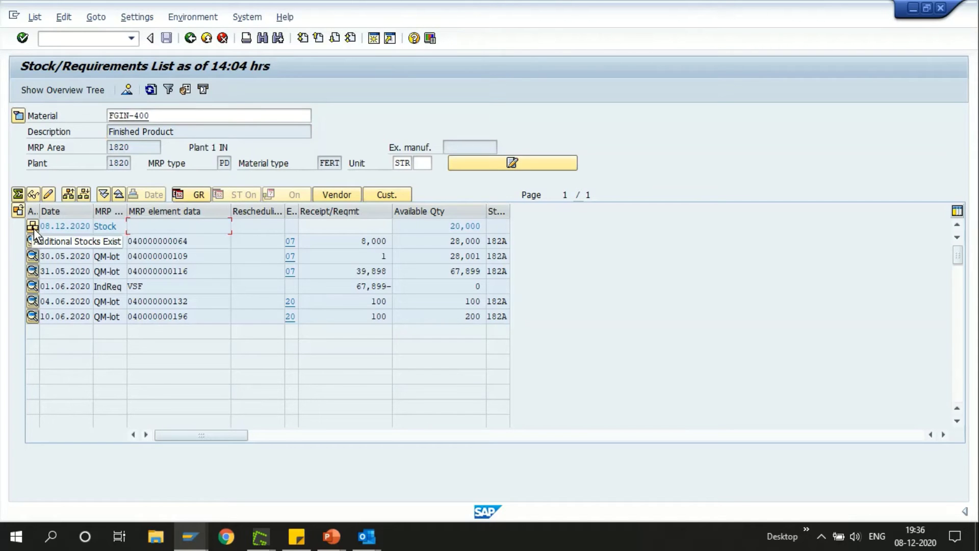
click(33, 226)
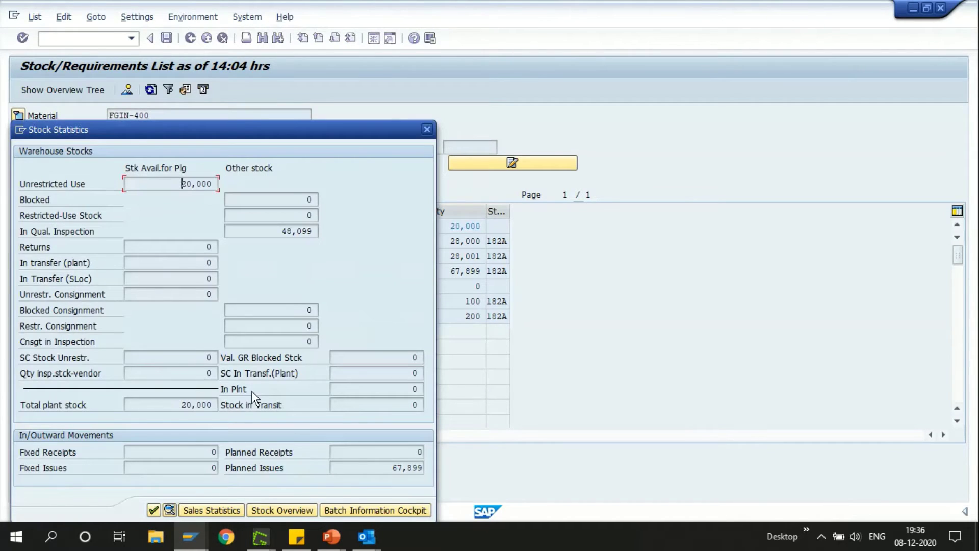
click(273, 510)
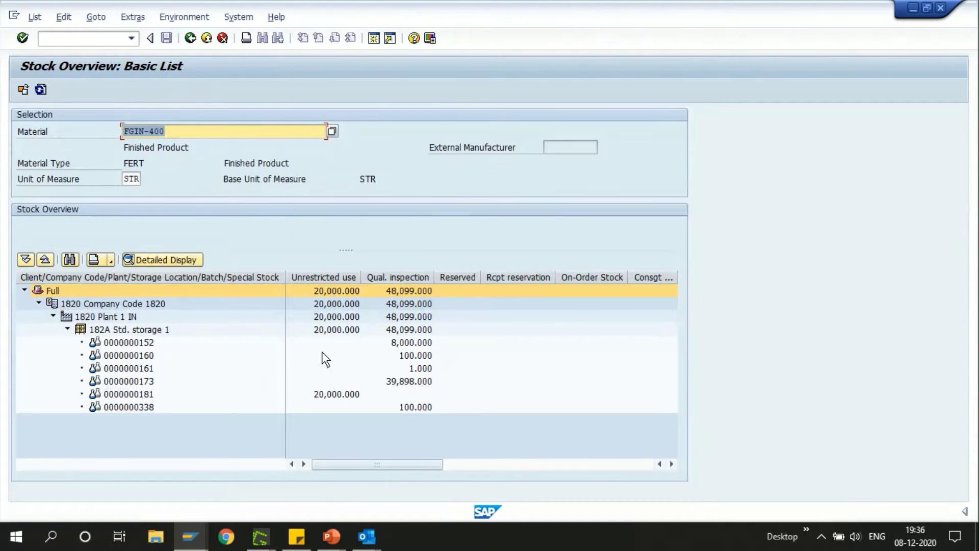
click(191, 43)
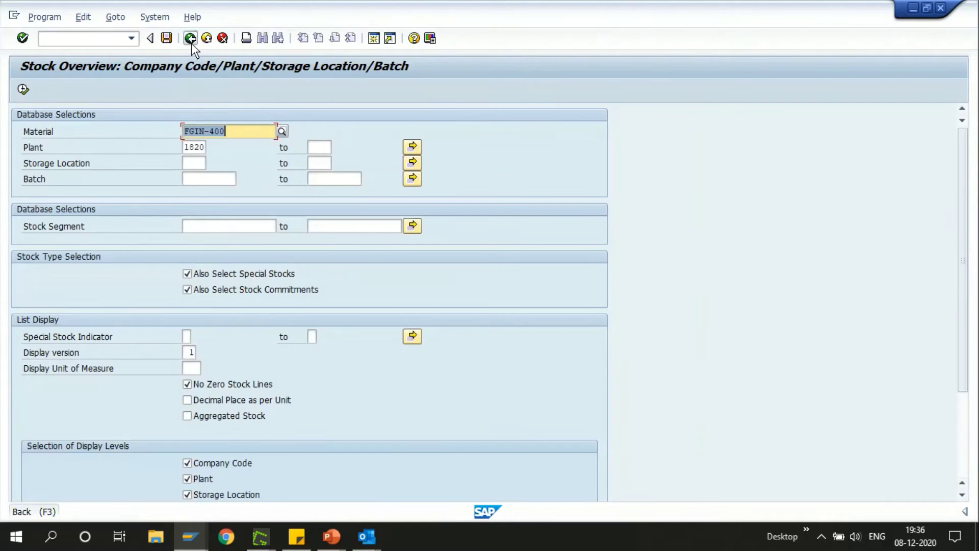
click(191, 42)
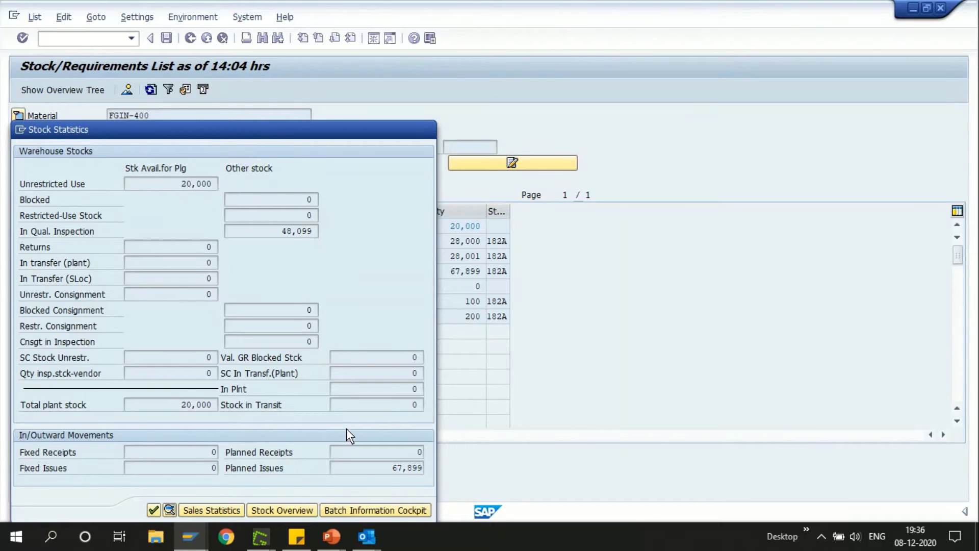
key(Return)
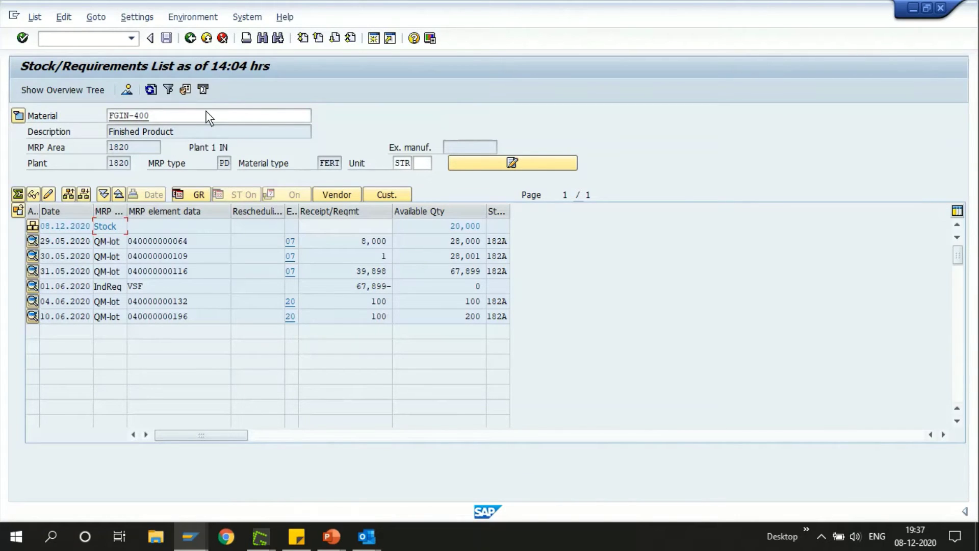
Step: Open maintenance of your own favourites and start a new favourite entry
click(188, 17)
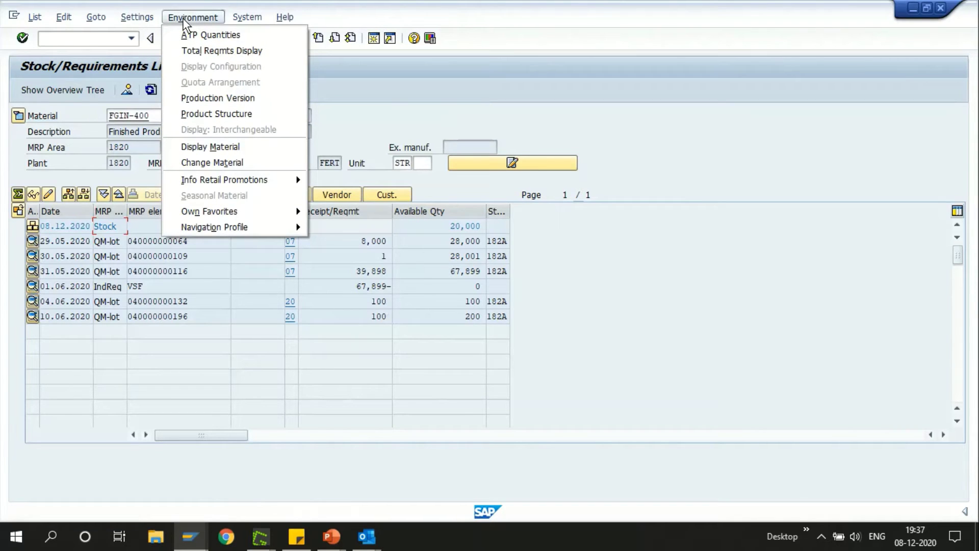
mouse_move(273, 211)
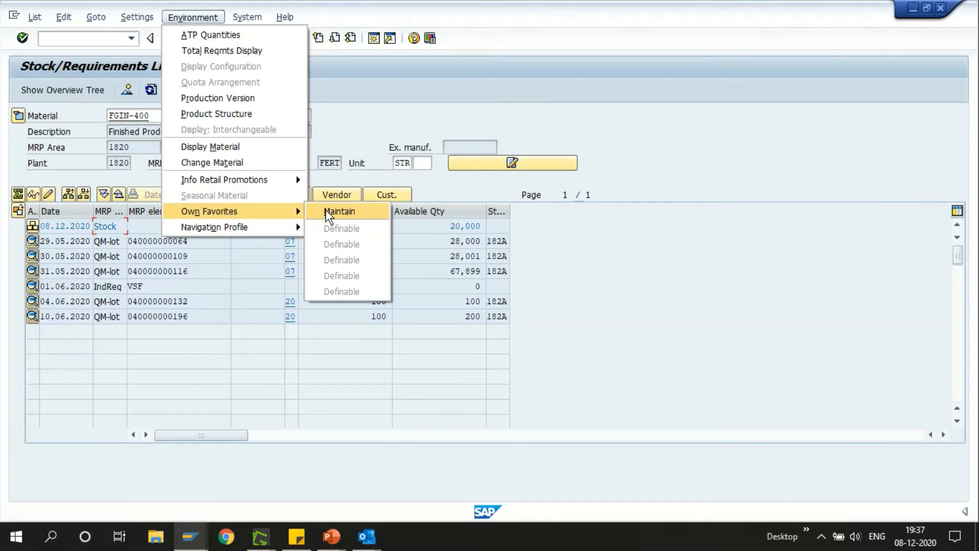
click(343, 124)
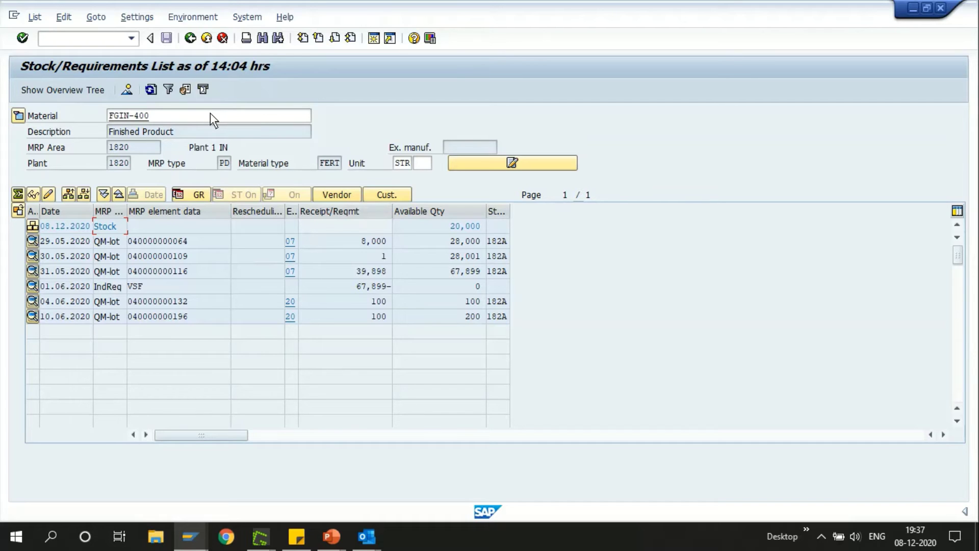
click(200, 19)
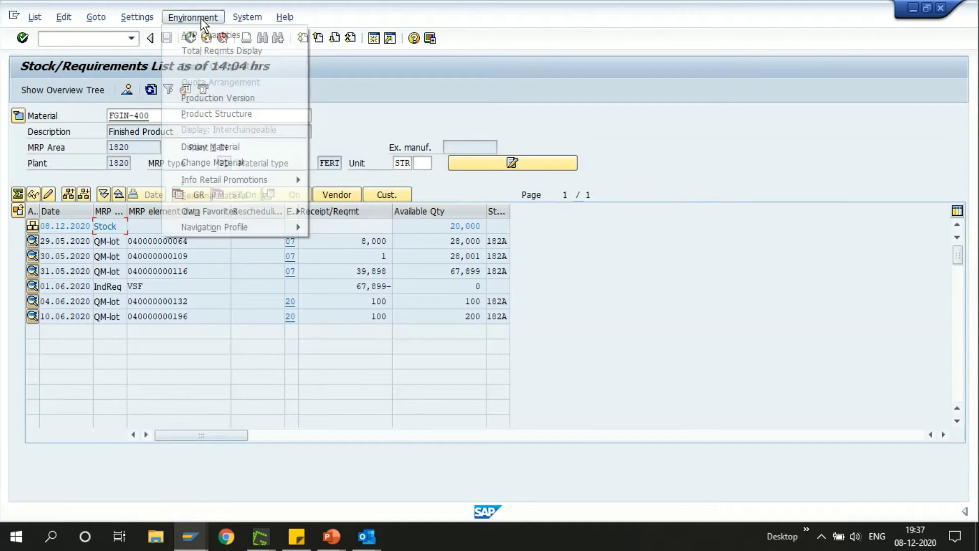
mouse_move(256, 210)
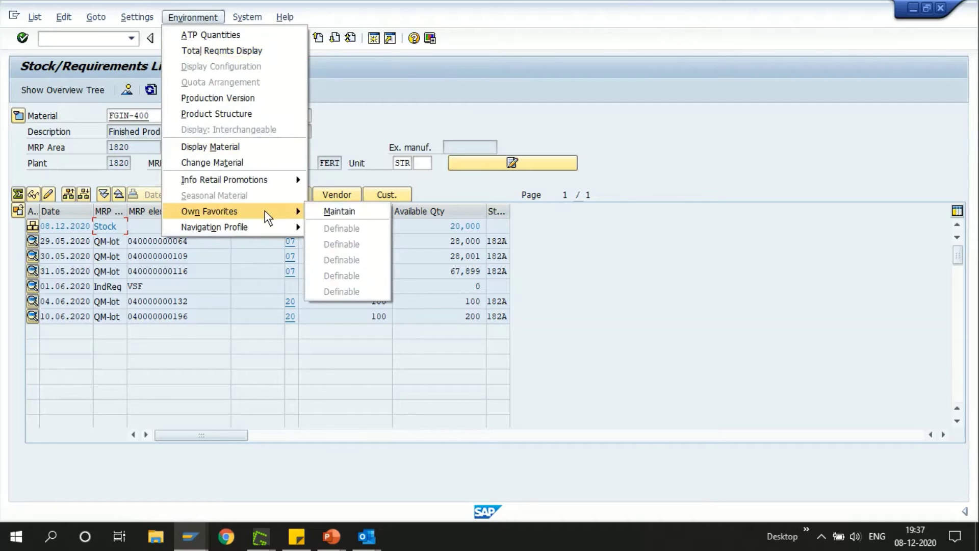
click(323, 211)
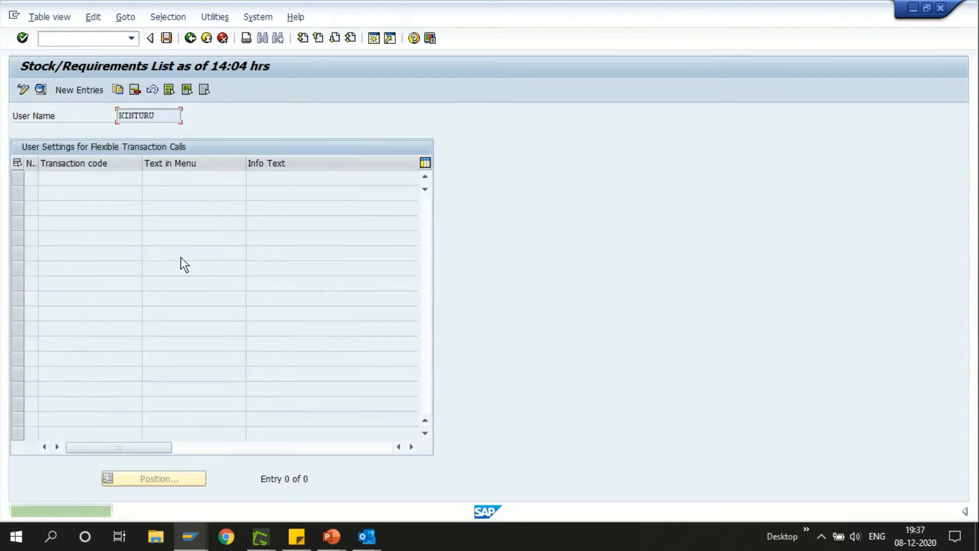
click(94, 92)
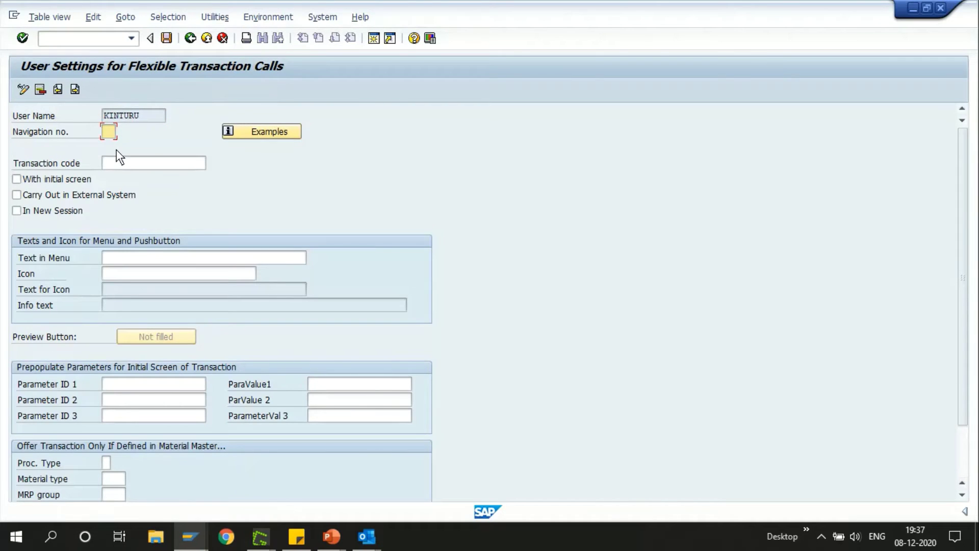
Step: Define the entry as MD02 with initial screen, in a new session, with menu text 'MRP Run'
click(135, 169)
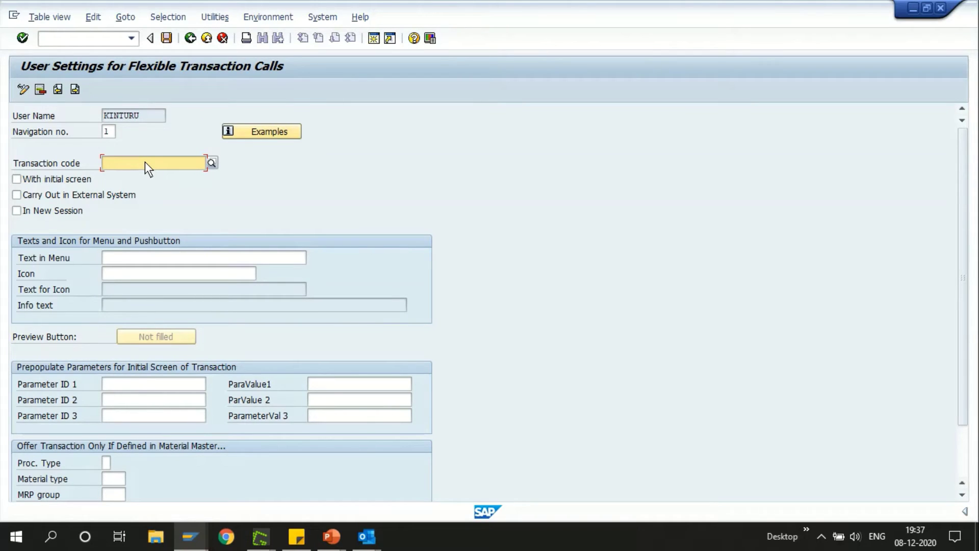
text(MD)
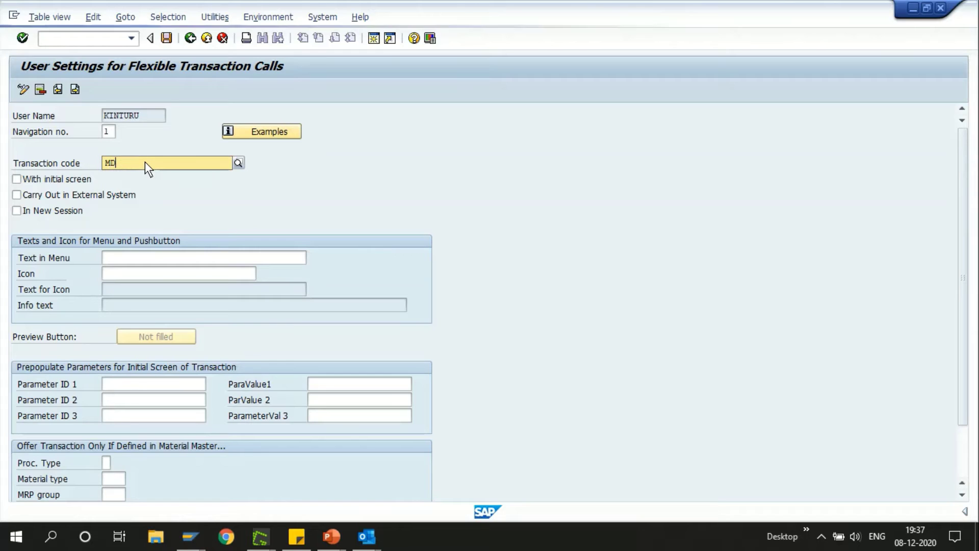
text(02)
key(Tab)
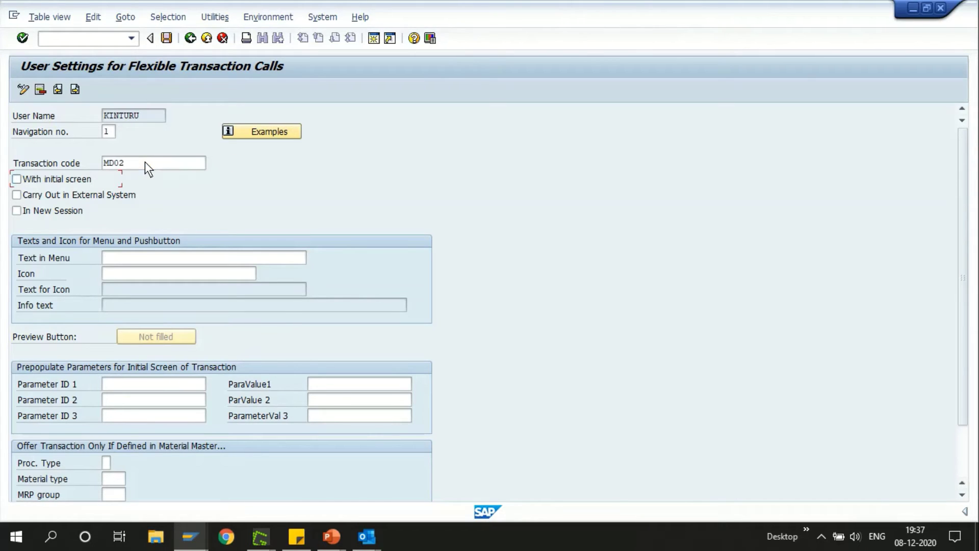
click(47, 178)
click(23, 213)
click(129, 259)
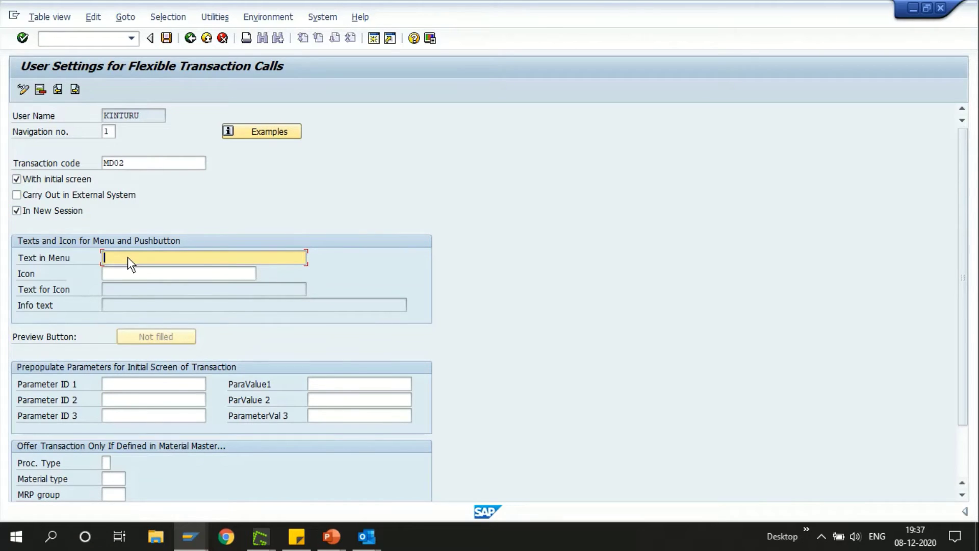
click(128, 257)
text(M)
key(Down)
key(Return)
click(163, 275)
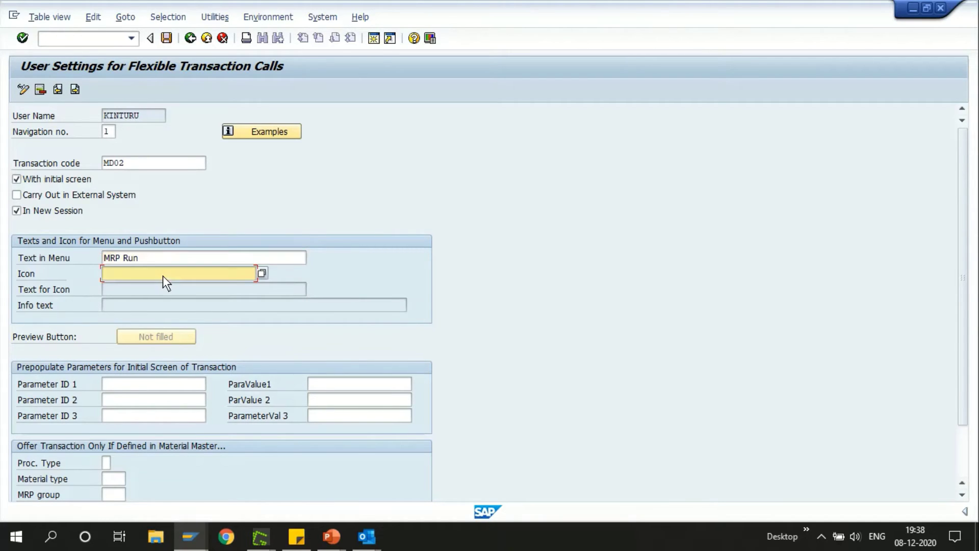
Step: Pick ICON_COLOR from the System Icons value help as the favourite's icon
click(263, 274)
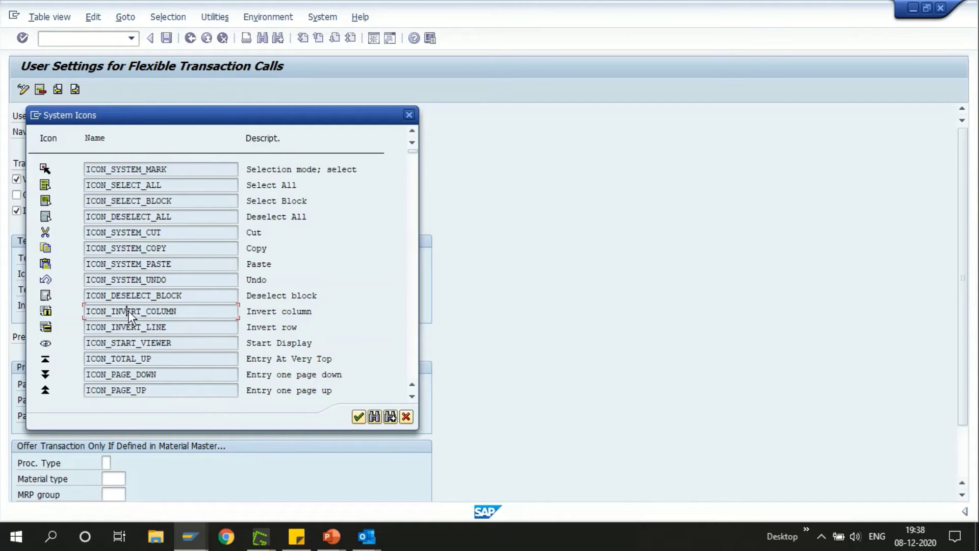
scroll(128, 311, down, 1)
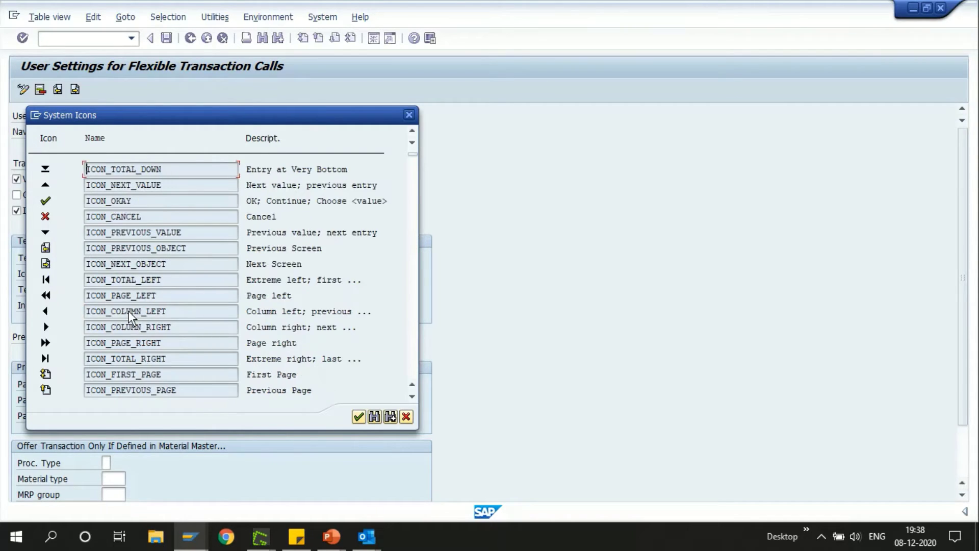
scroll(129, 311, down, 1)
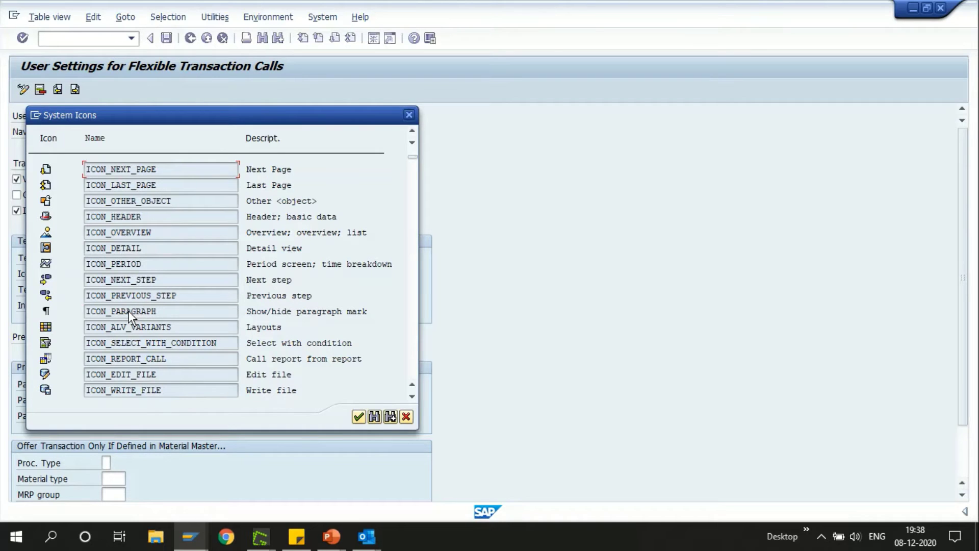
scroll(128, 310, down, 1)
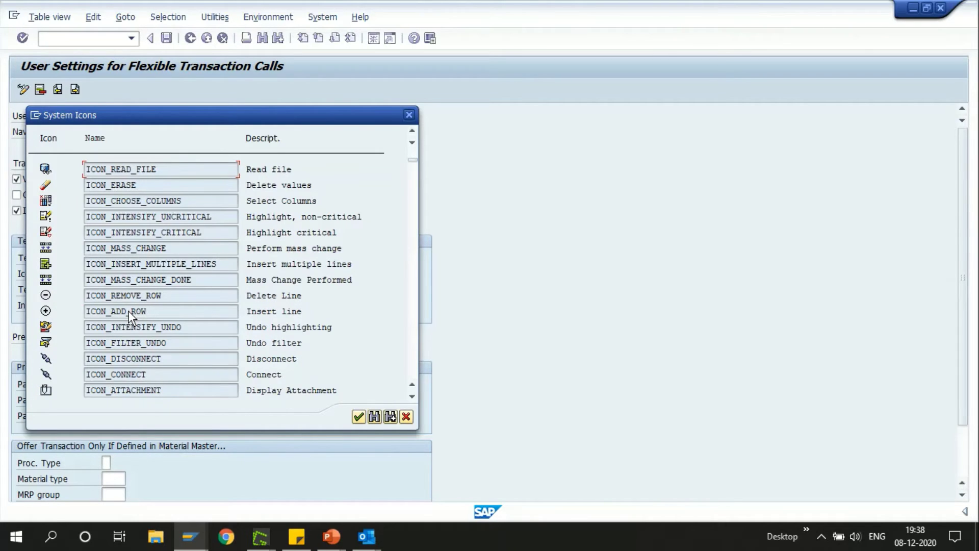
scroll(128, 311, down, 1)
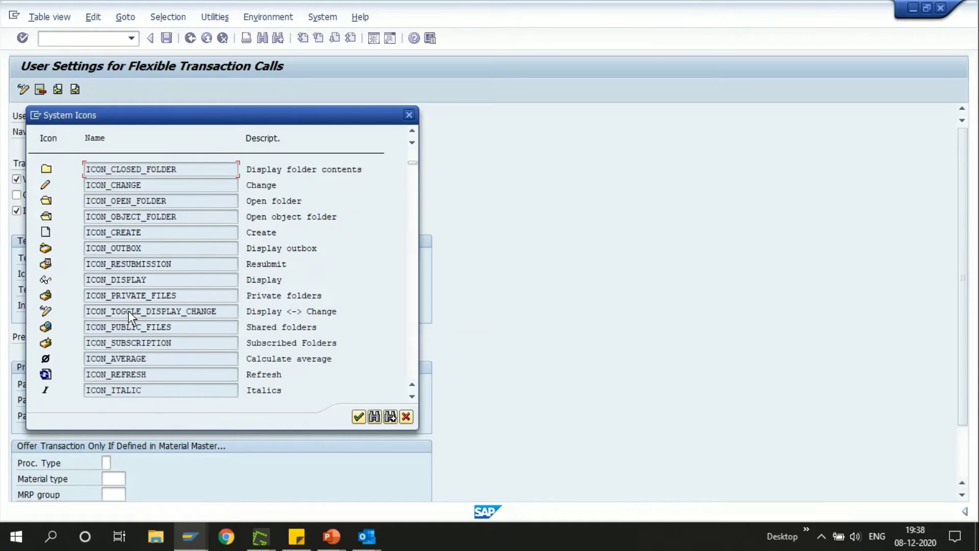
scroll(128, 311, down, 1)
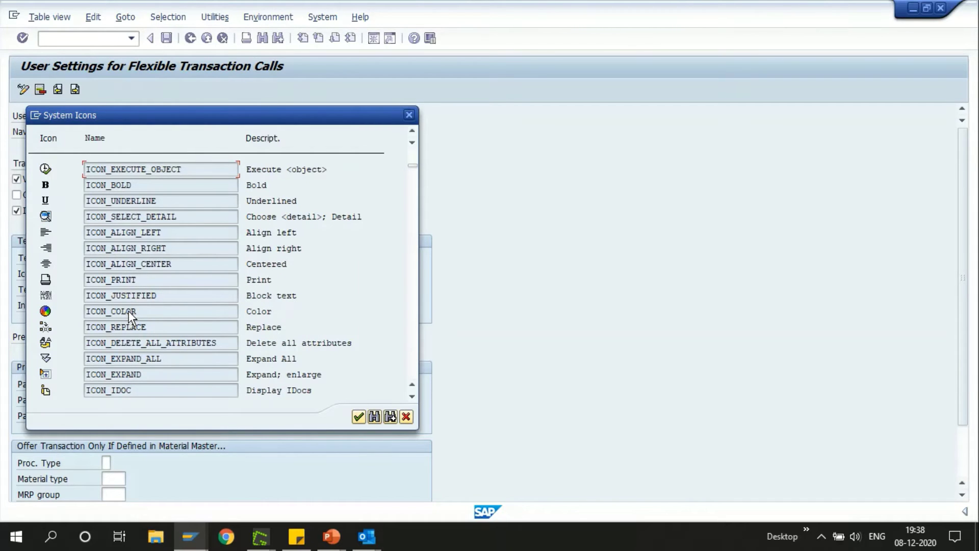
click(108, 312)
click(169, 321)
drag(148, 313, 83, 313)
double_click(106, 310)
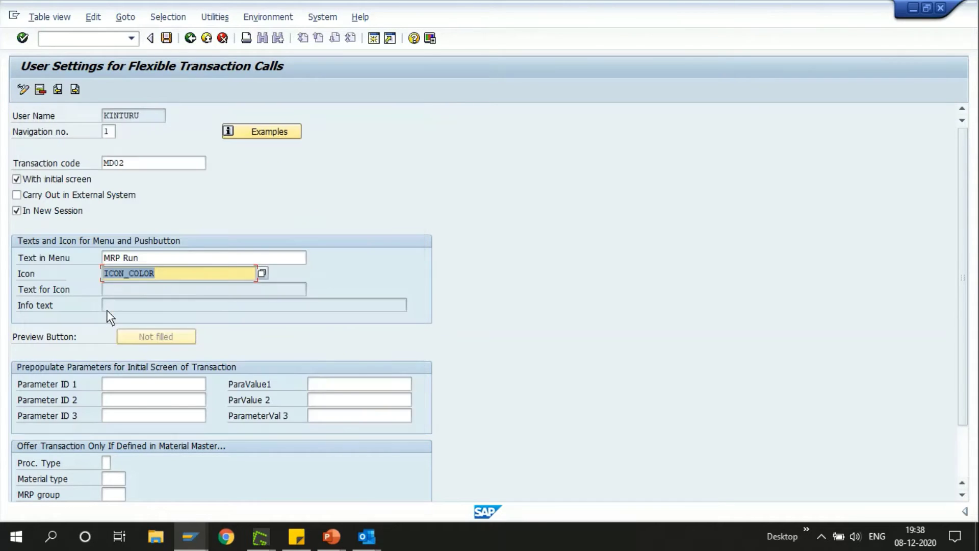
Step: Save the favourite under the customizing request, then exit to the FGIN-400 list without re-saving
click(166, 38)
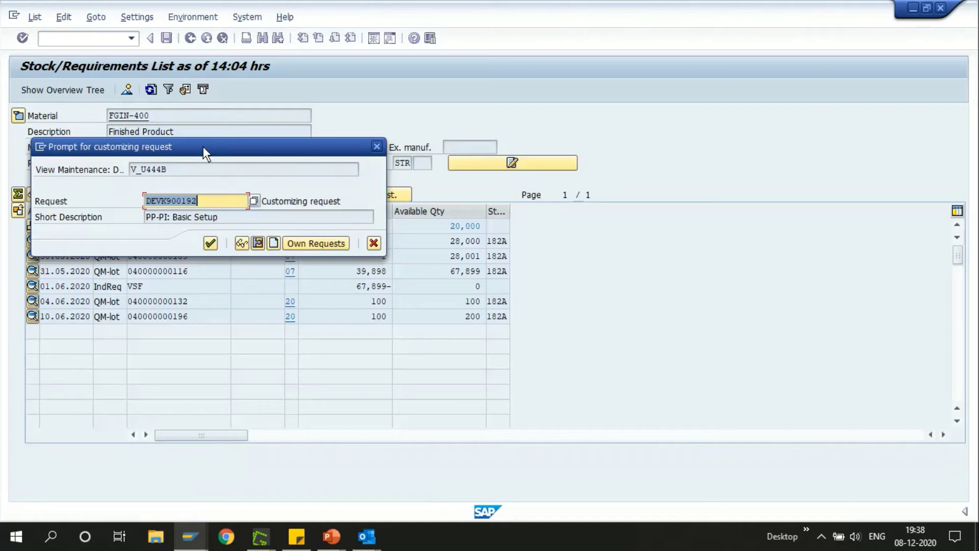
click(206, 246)
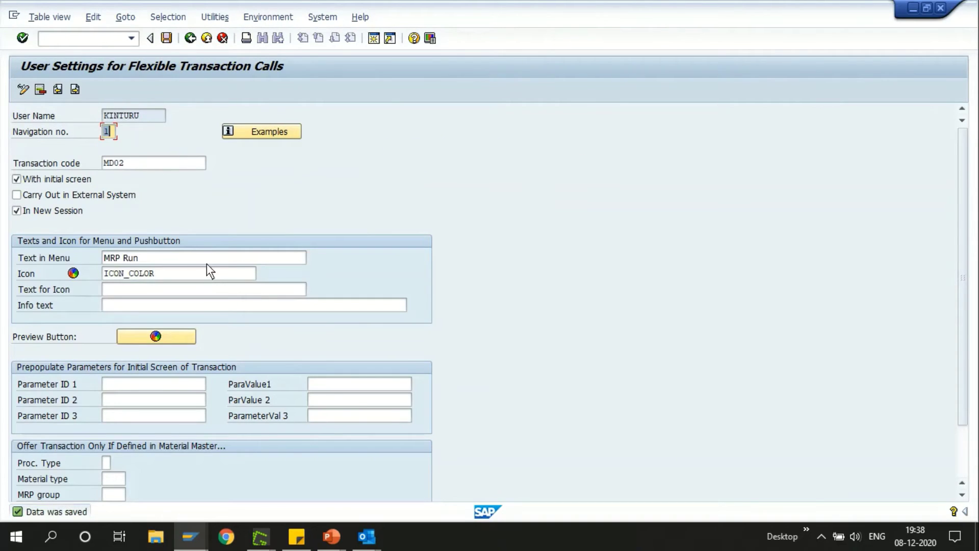
click(203, 40)
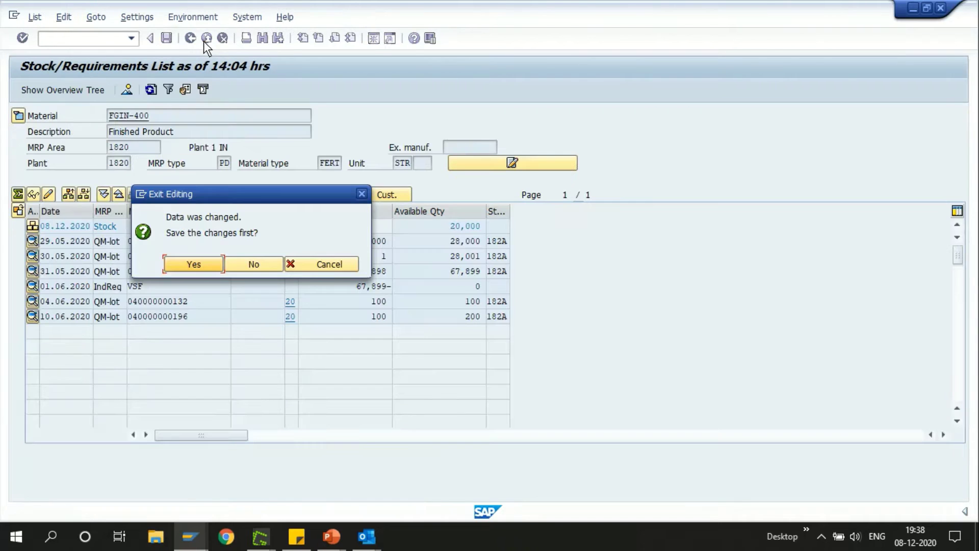
click(232, 262)
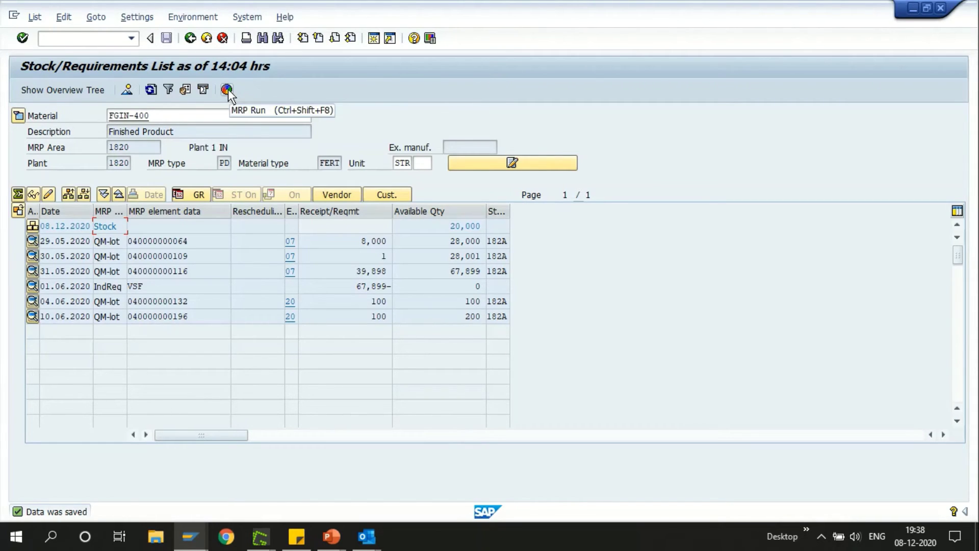
click(227, 90)
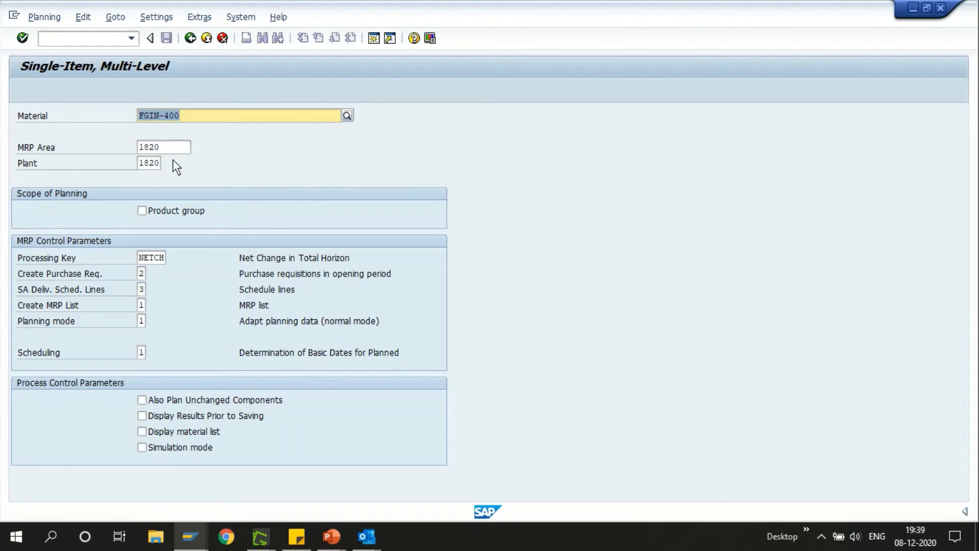
key(Return)
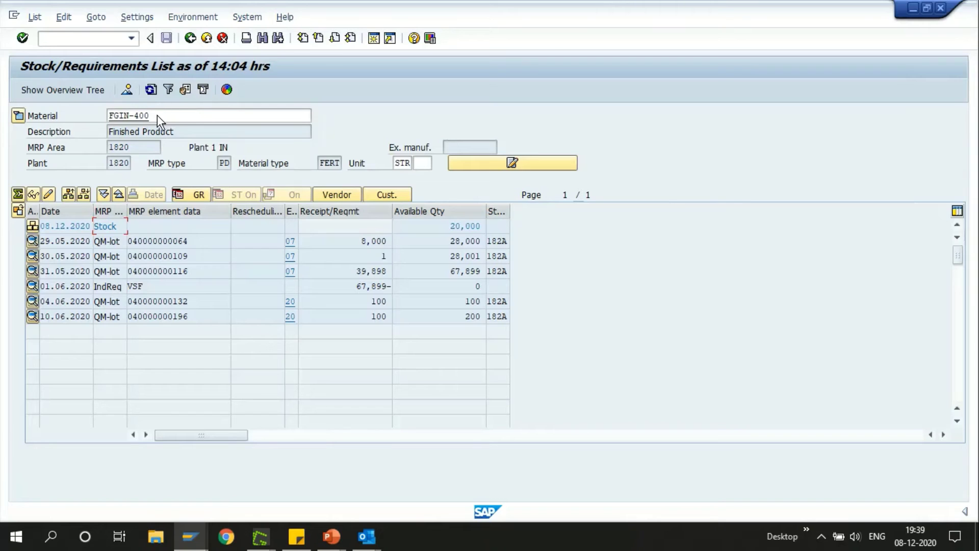
key(F3)
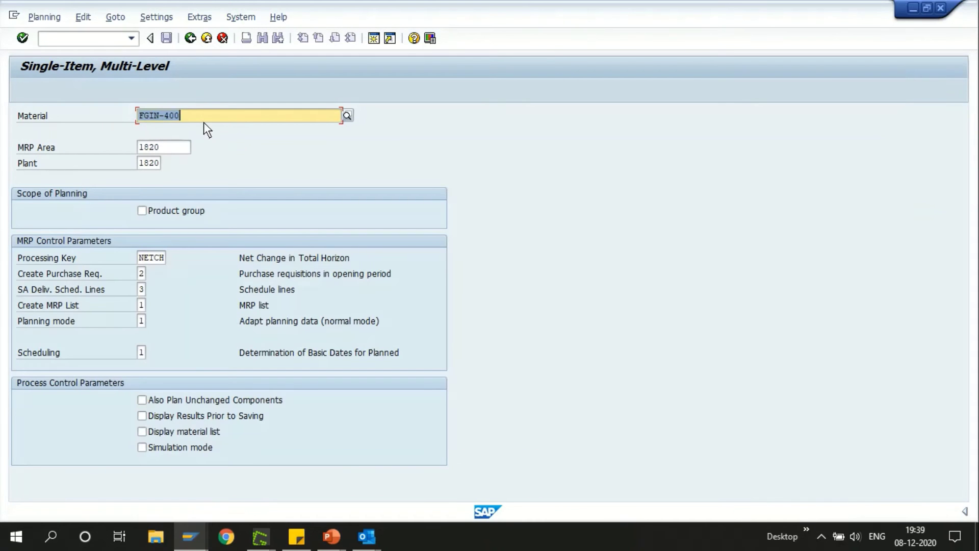
click(202, 120)
key(Return)
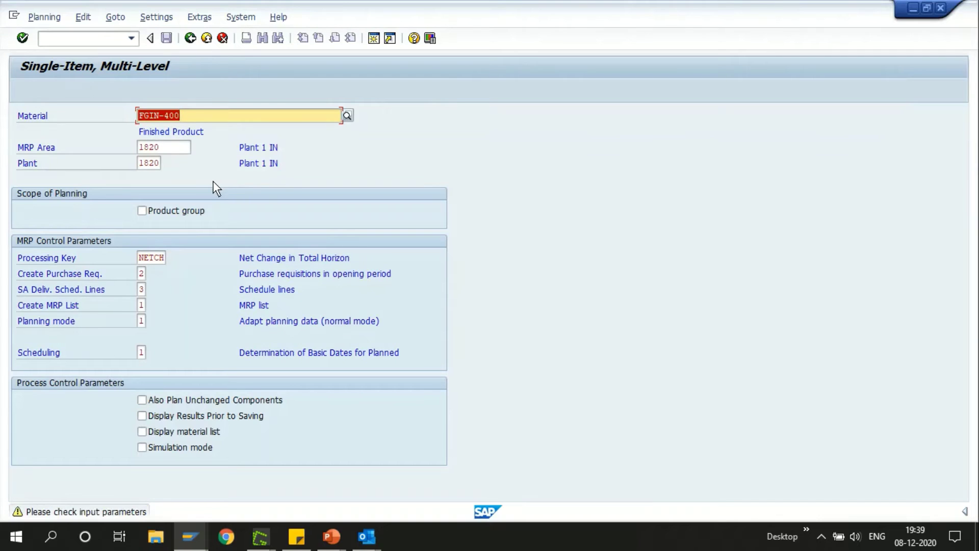
key(Return)
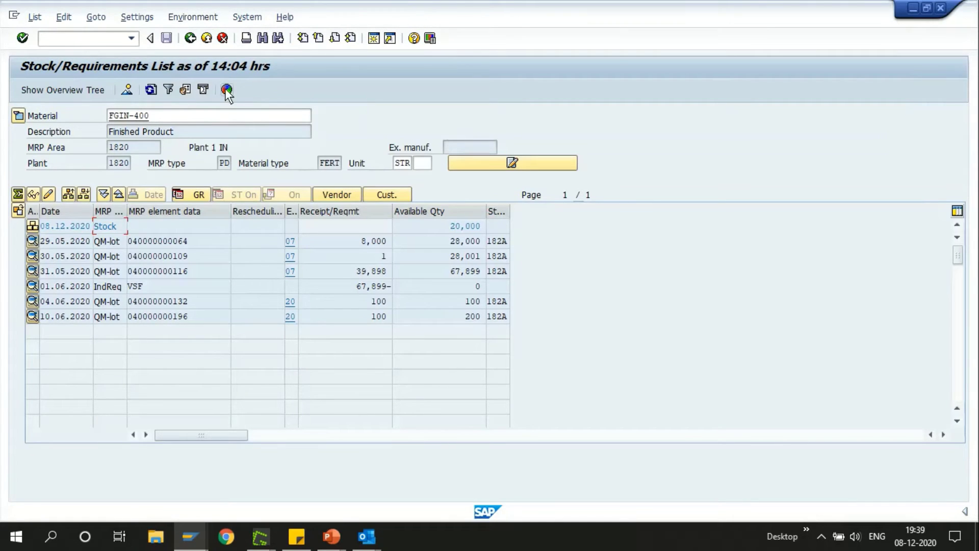
Step: Assign navigation profile SAPPPMRP00 in the navigation profile settings and confirm
click(184, 20)
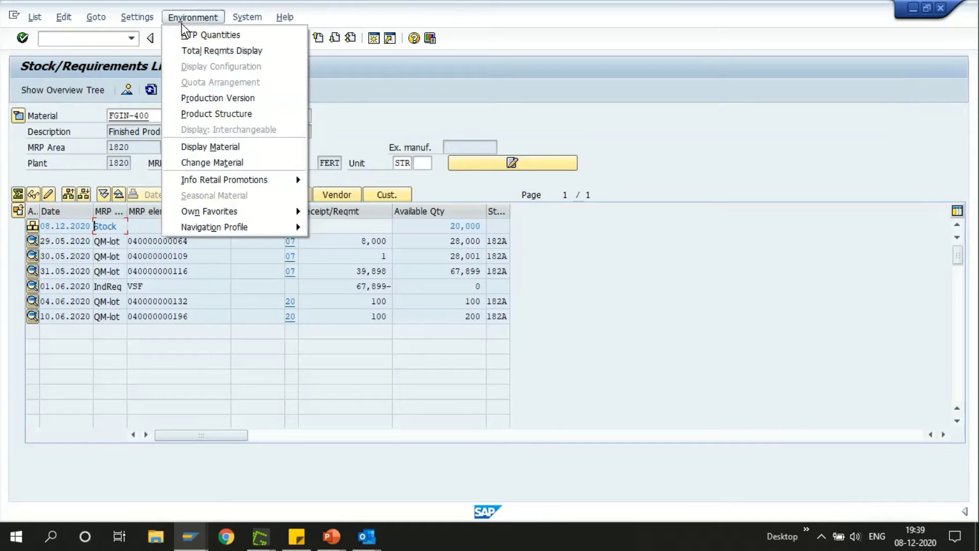
mouse_move(240, 223)
click(332, 226)
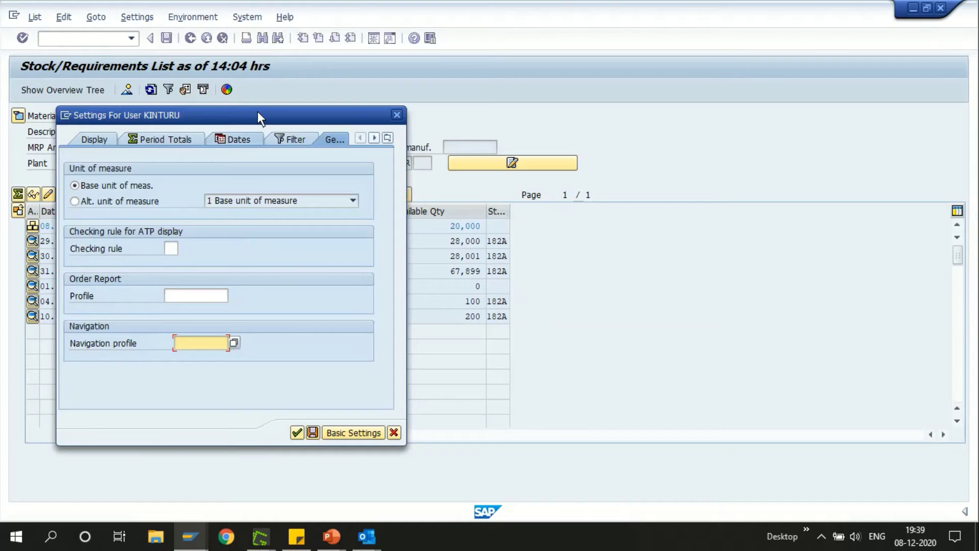
drag(258, 111, 434, 155)
click(403, 386)
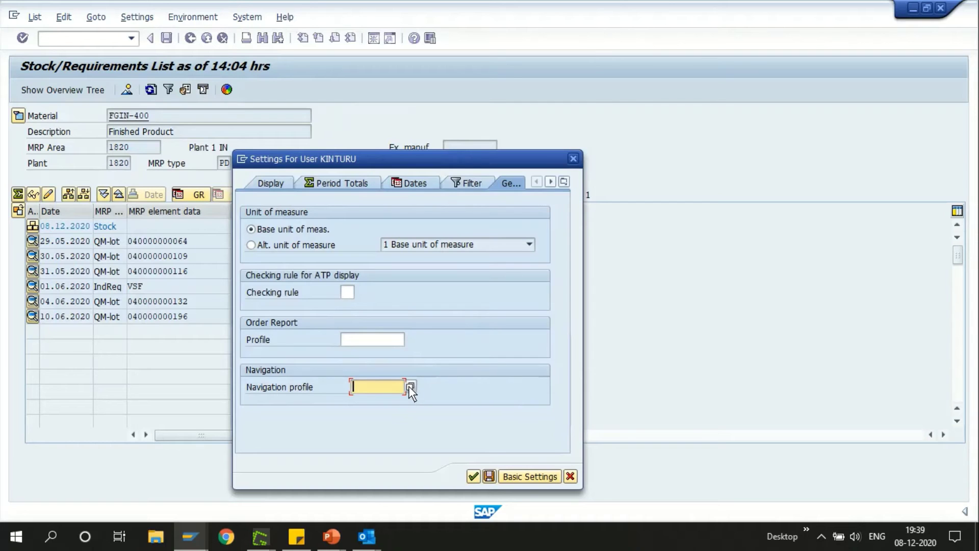
click(410, 388)
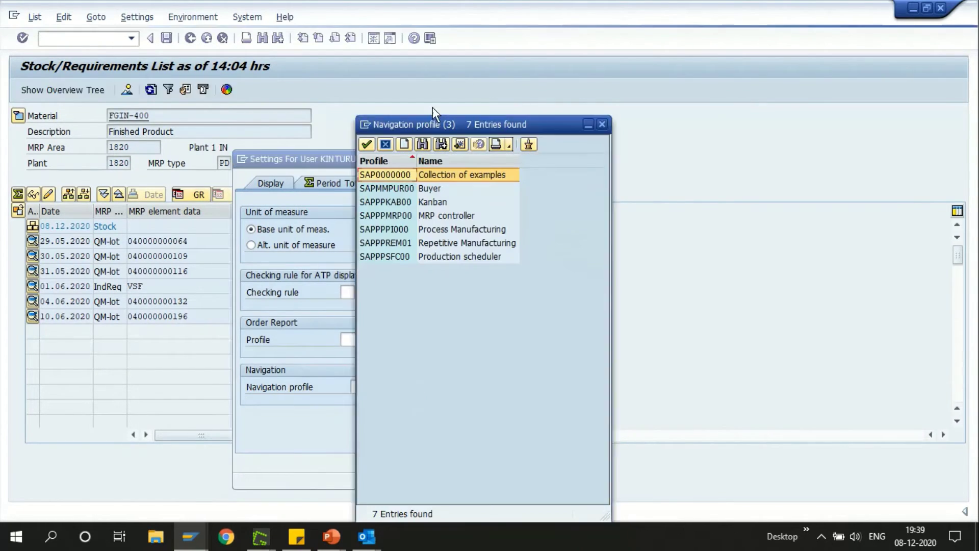
drag(433, 121, 540, 100)
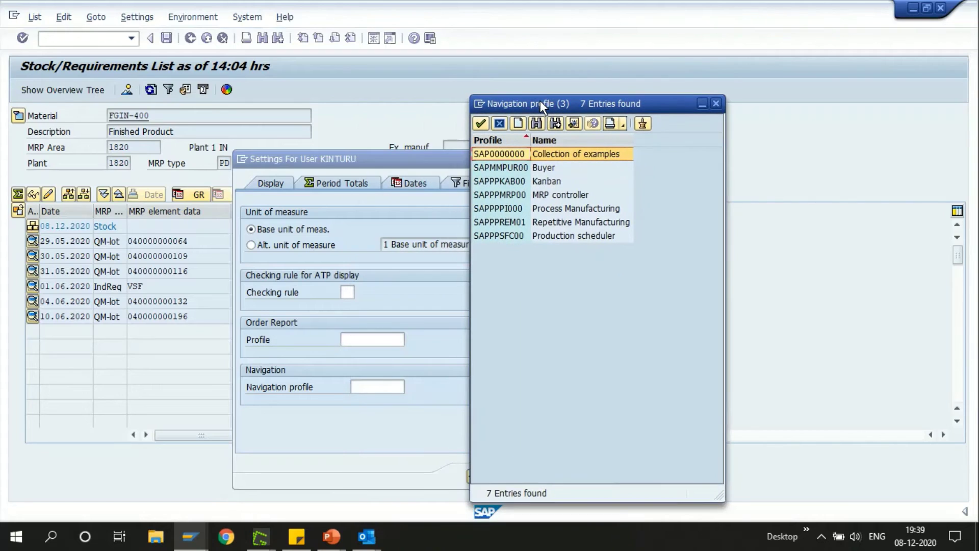
click(544, 194)
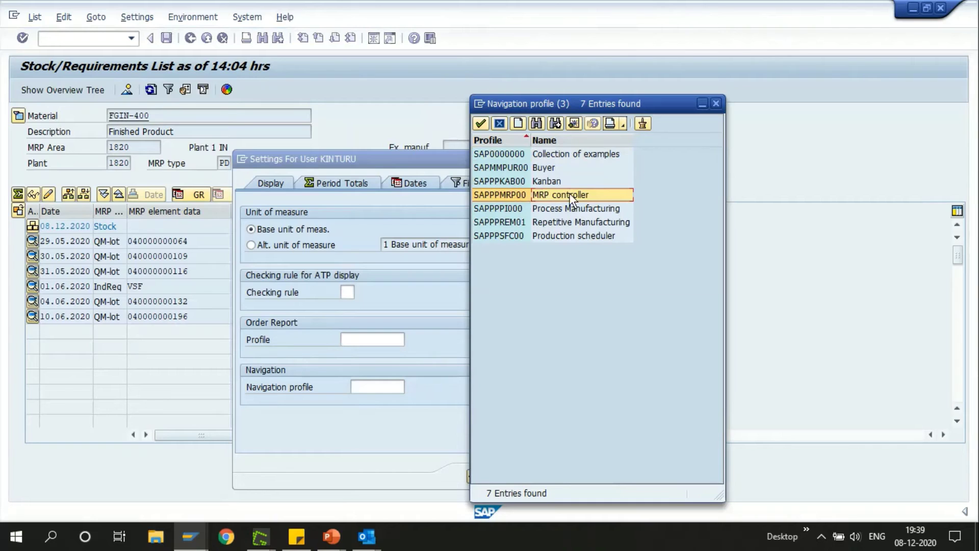
double_click(518, 195)
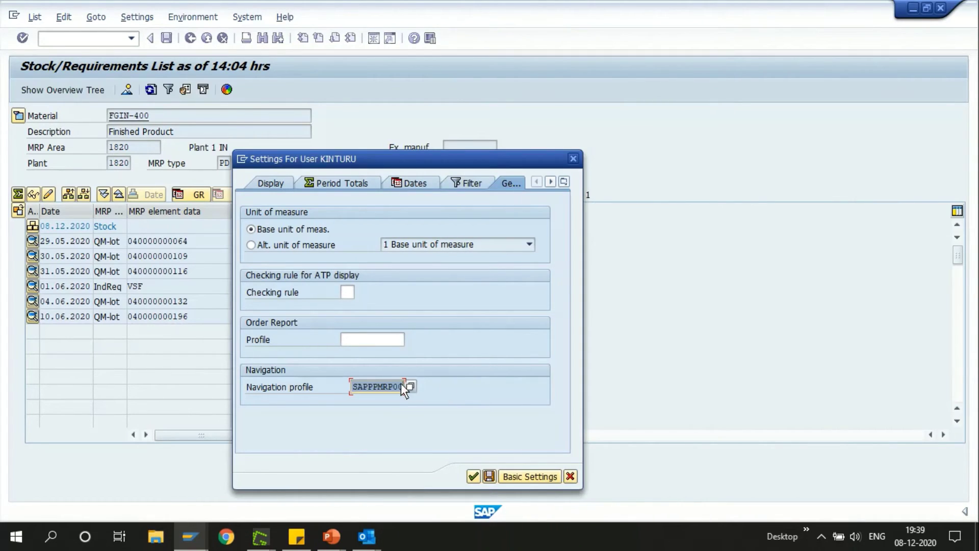
click(474, 475)
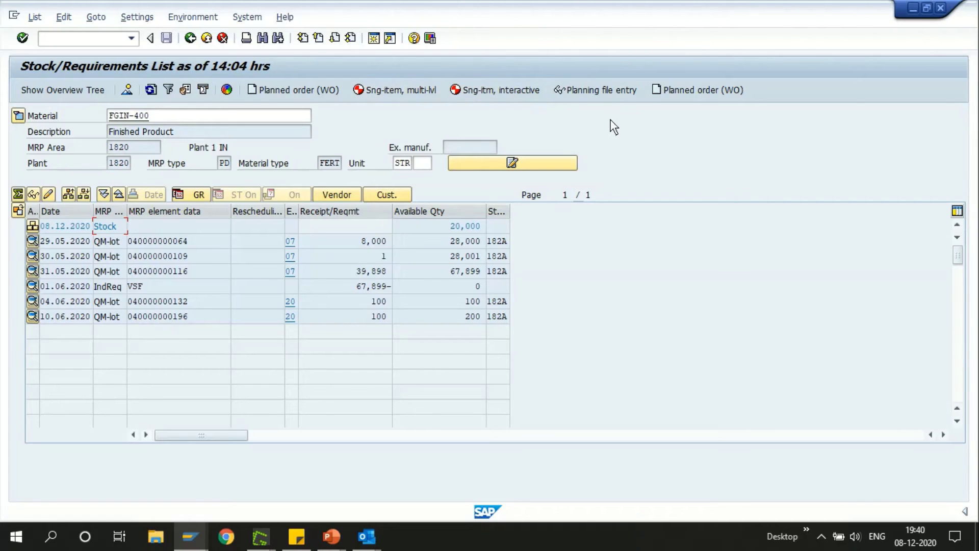
click(305, 90)
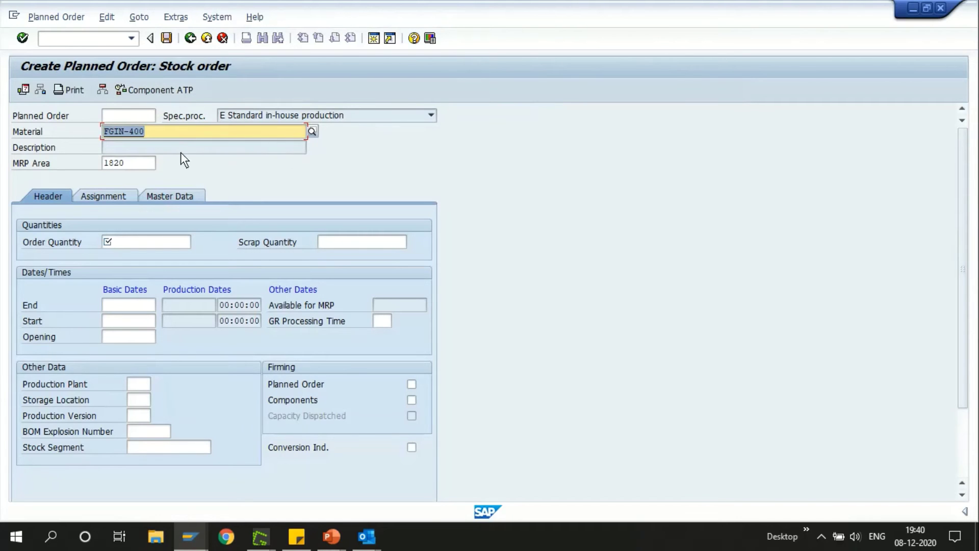
key(alt+Tab)
click(176, 141)
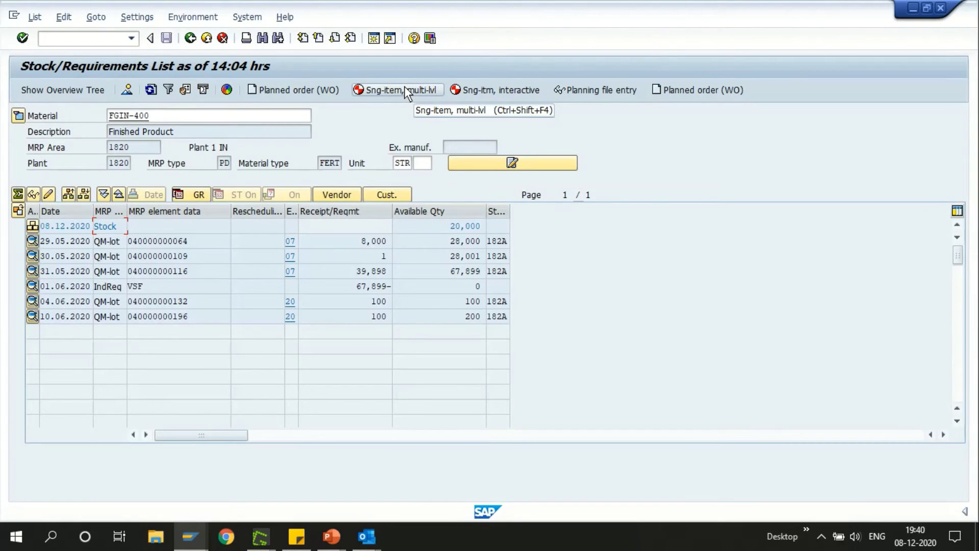
click(506, 90)
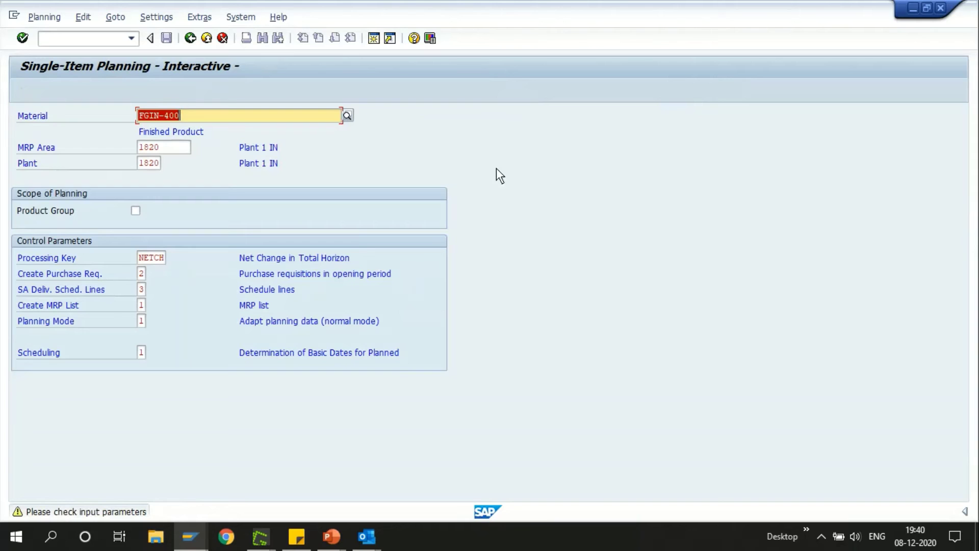
click(207, 39)
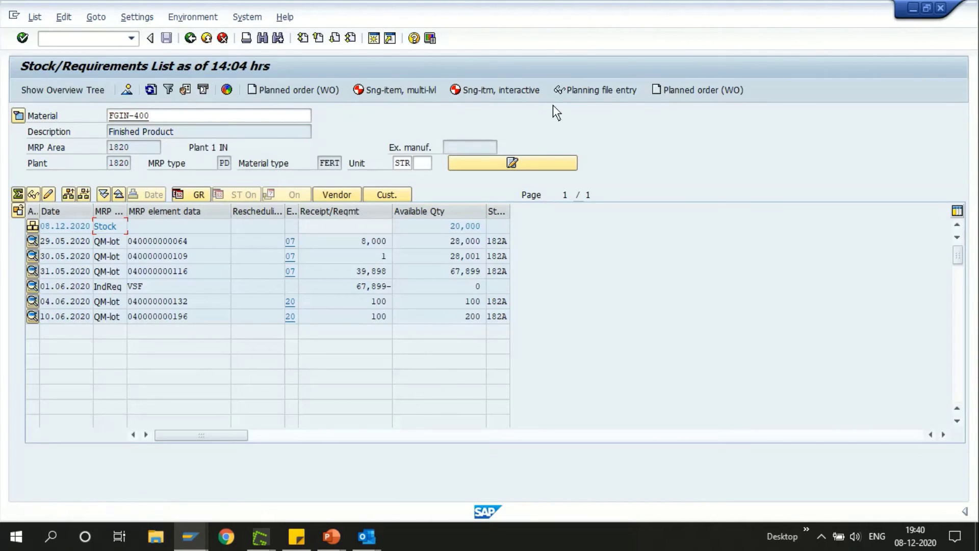
click(582, 91)
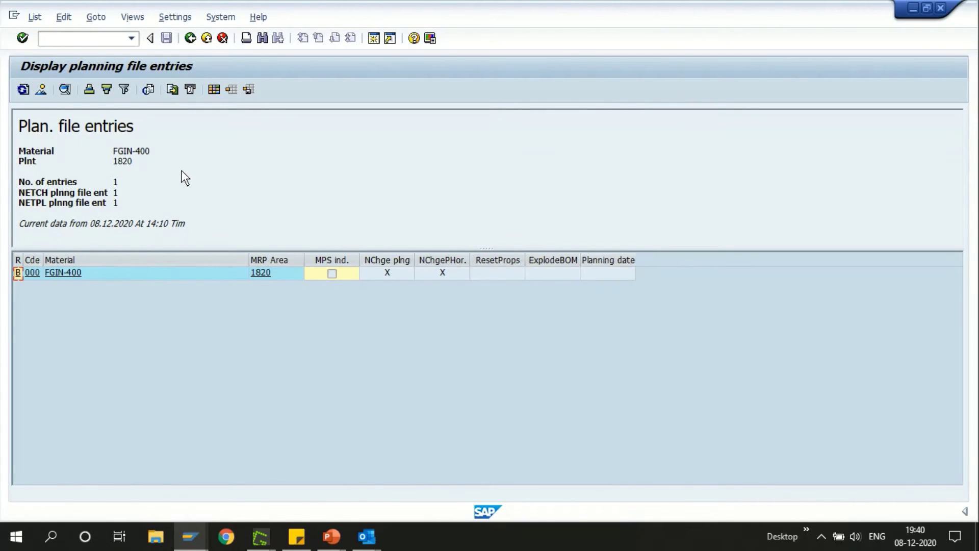
click(191, 39)
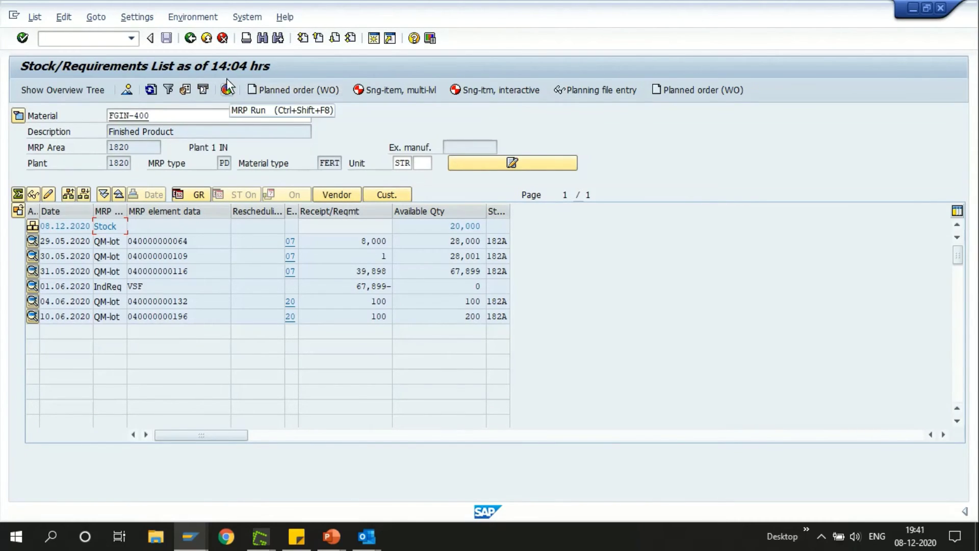
Step: Run the MRP Run favourite from the Own Favorites menu
click(204, 23)
mouse_move(240, 210)
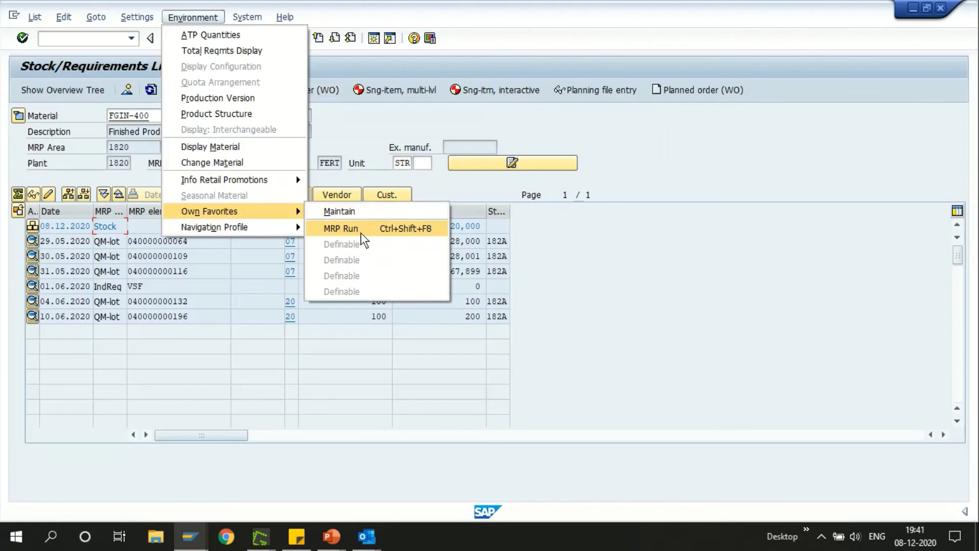
click(363, 228)
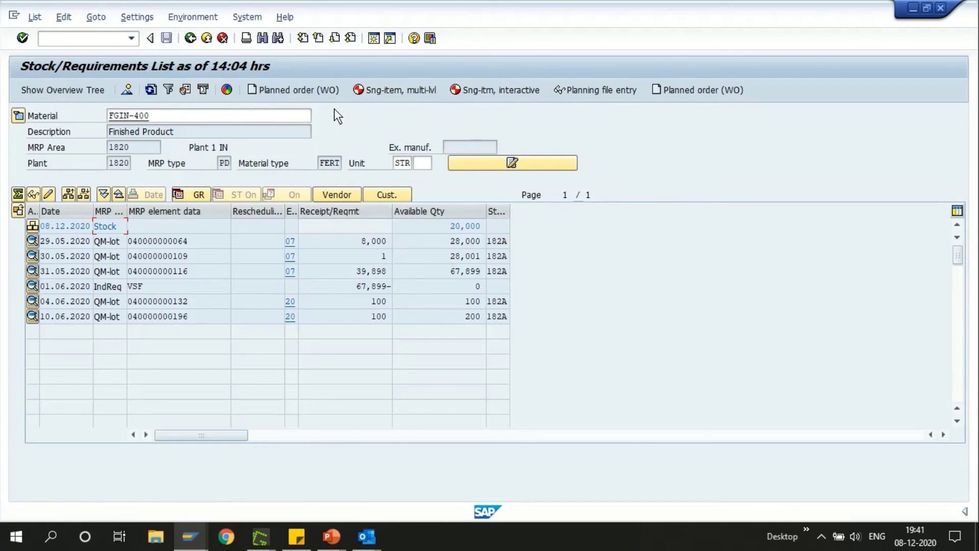
Step: Delete the MRP Run favourite, save under the customizing request, and return to the list
click(203, 20)
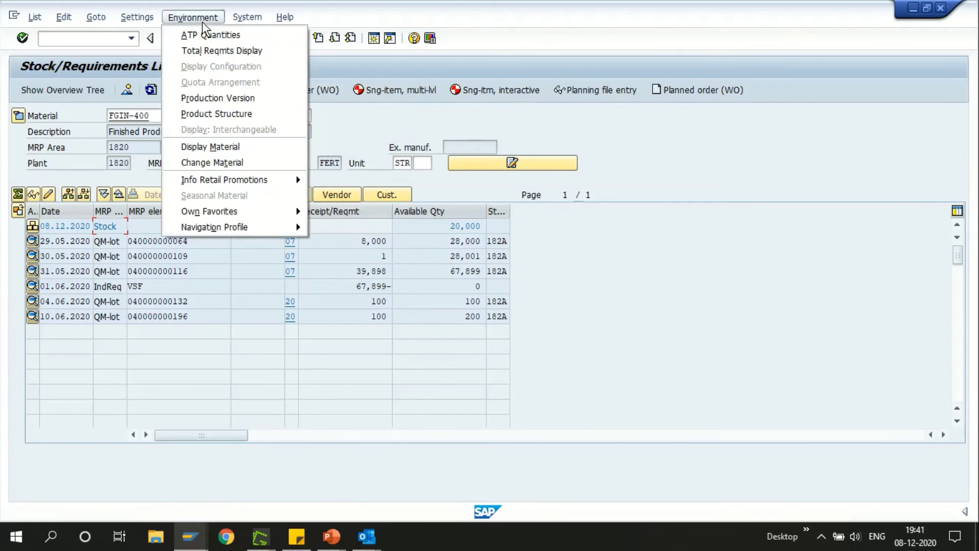
mouse_move(288, 211)
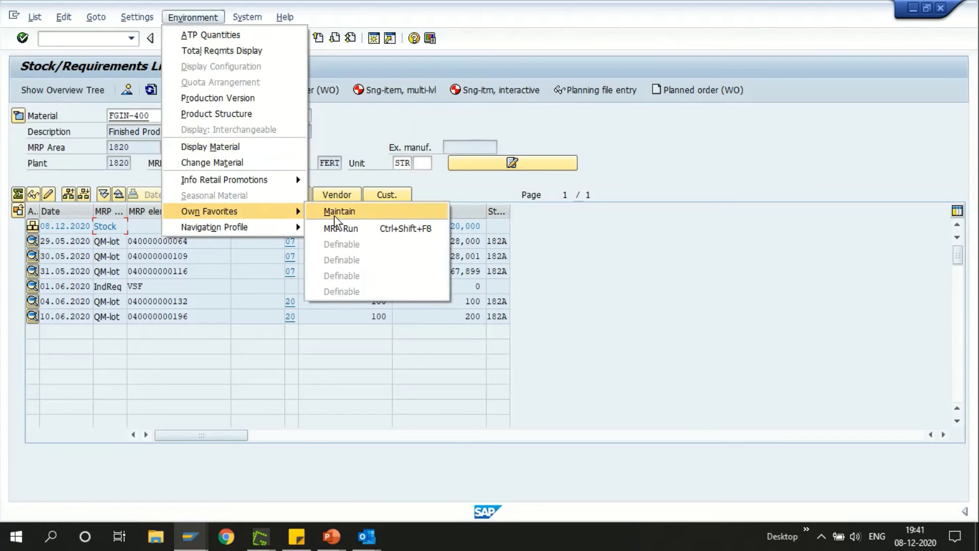
click(351, 214)
click(40, 90)
click(343, 400)
click(173, 44)
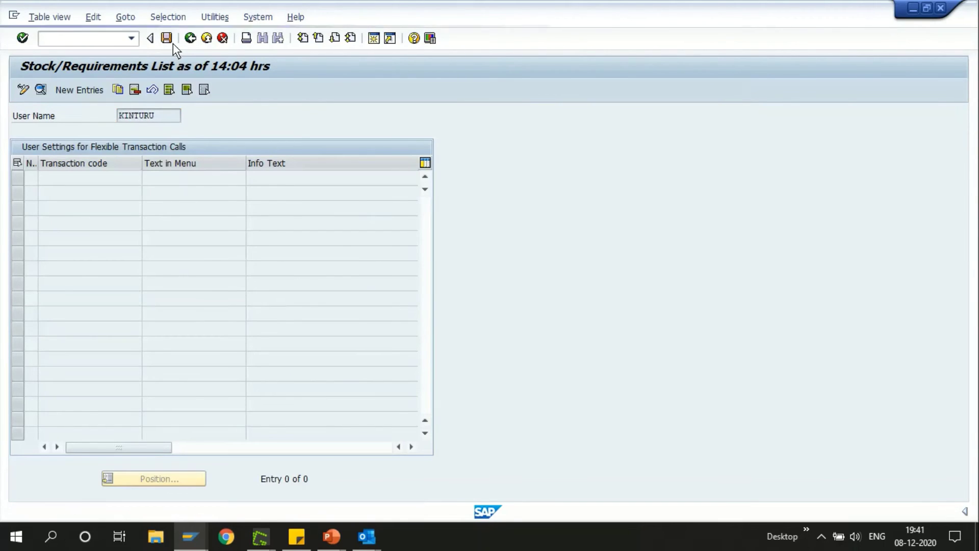
click(210, 242)
click(206, 38)
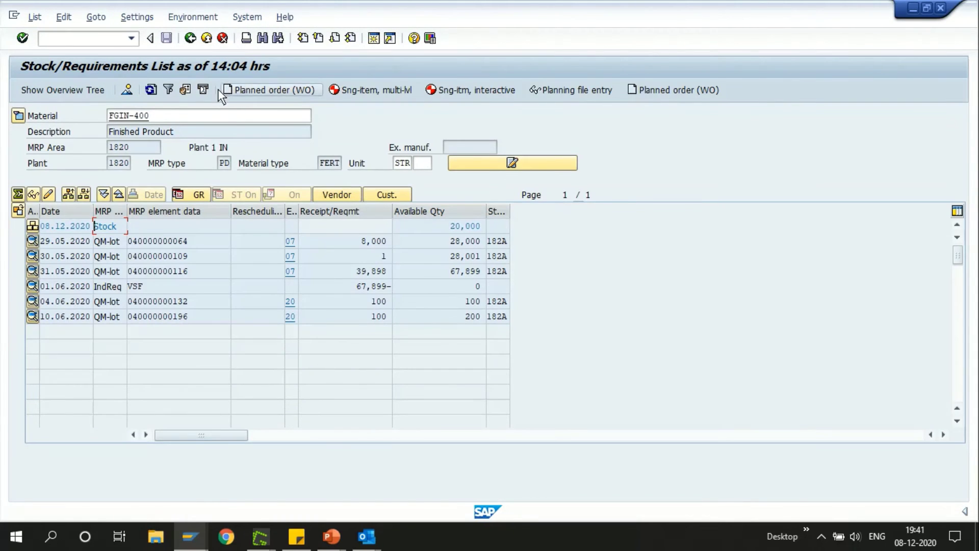
Step: Confirm the navigation profile settings with an empty profile, then refresh the FGIN-400 list
click(206, 21)
mouse_move(250, 228)
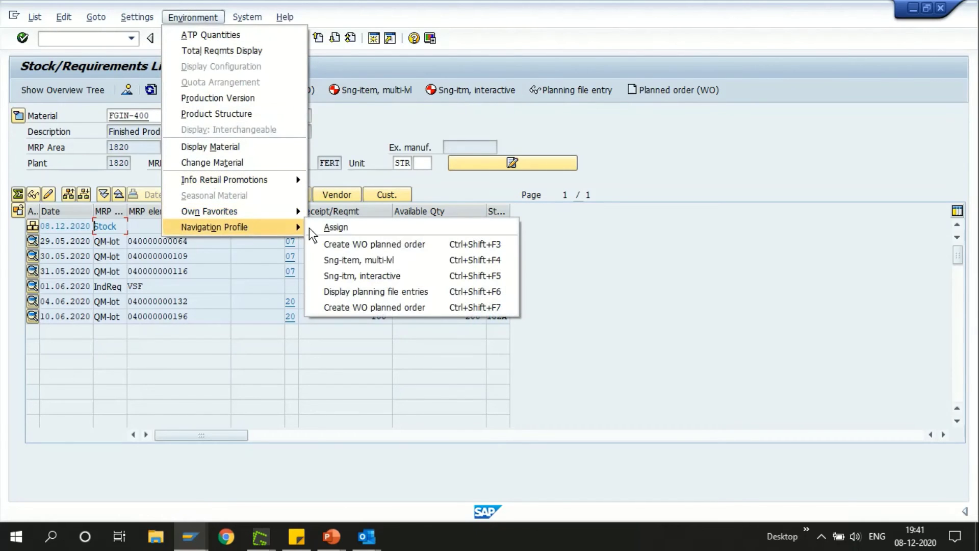
click(320, 228)
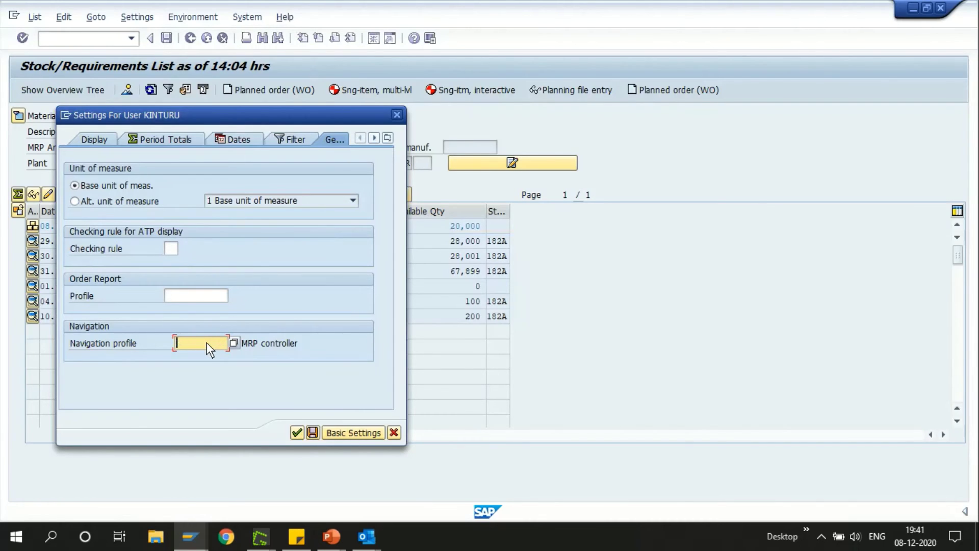
click(294, 431)
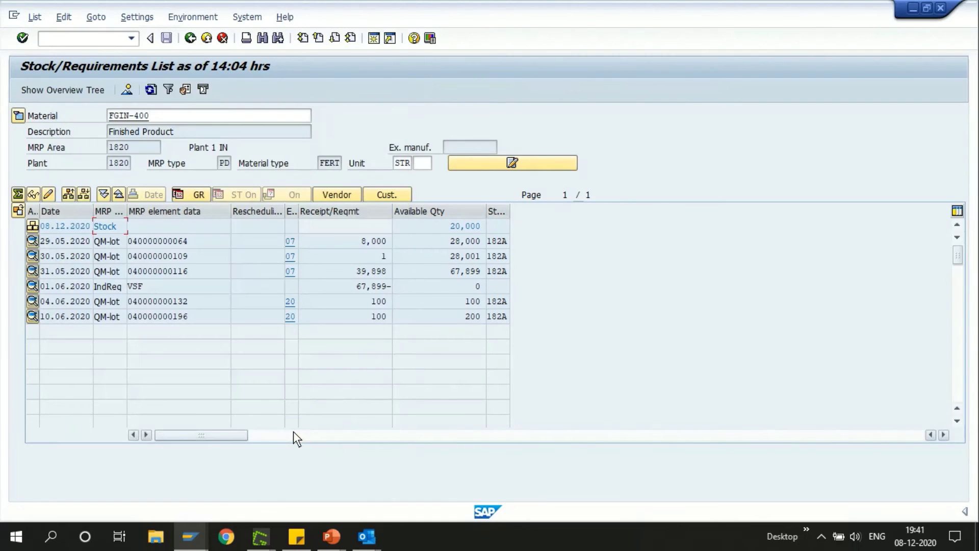
click(153, 88)
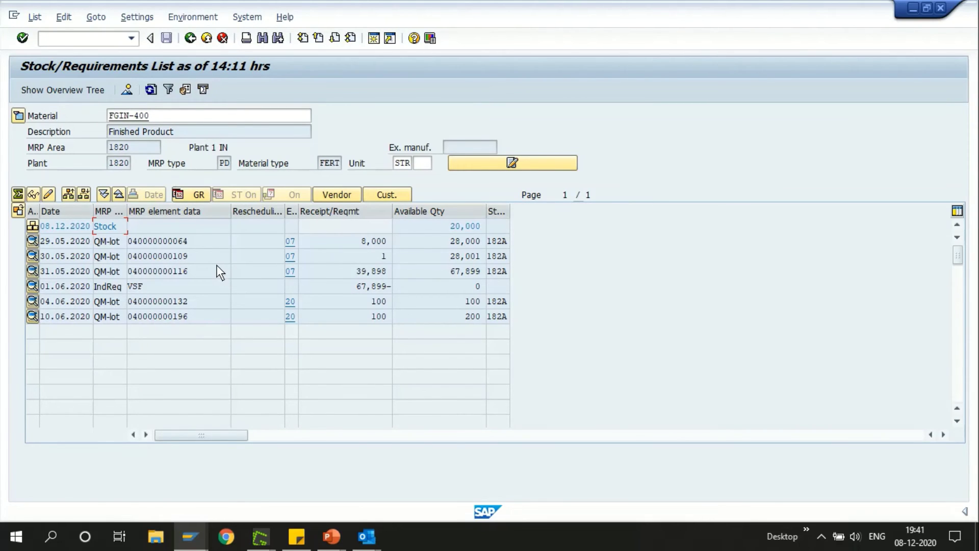
Step: Send mail to the MRP controller for FGIN-400, acknowledging the no-receiver notice
click(203, 90)
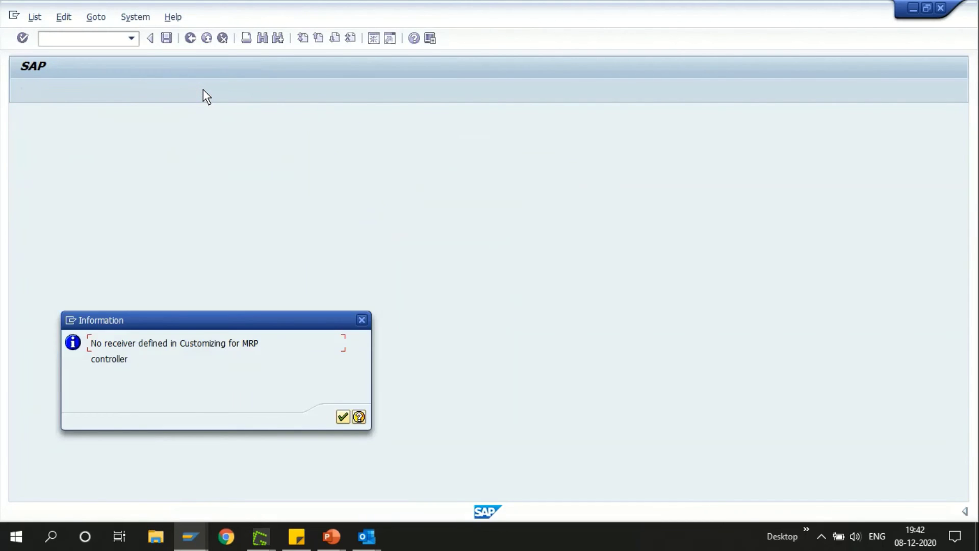
key(Return)
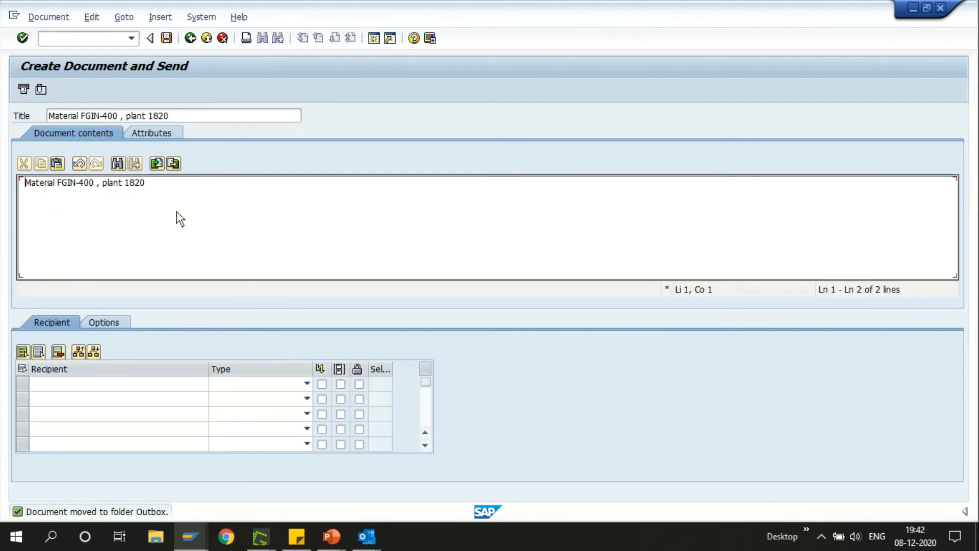
Step: Enter your own SAP user as recipient with type SAP Logon Name
click(127, 384)
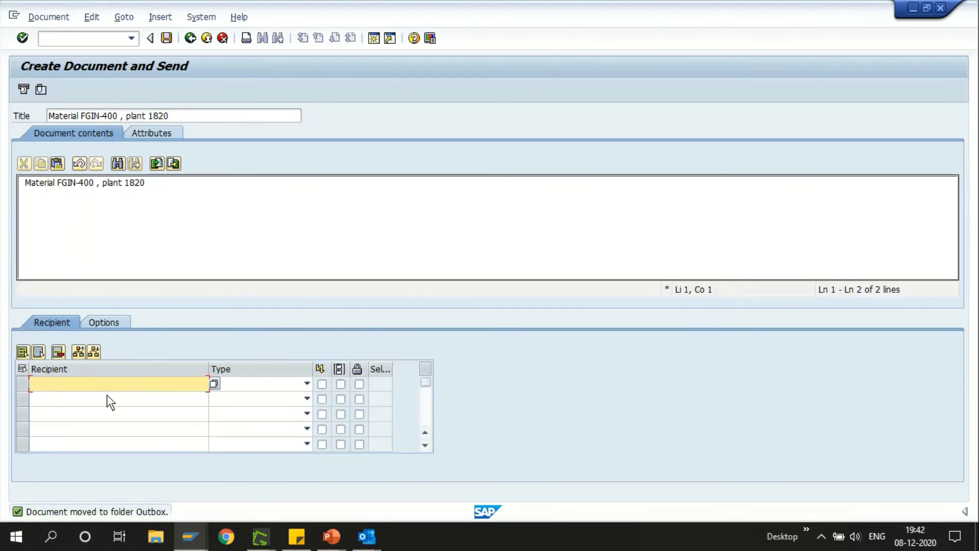
click(292, 380)
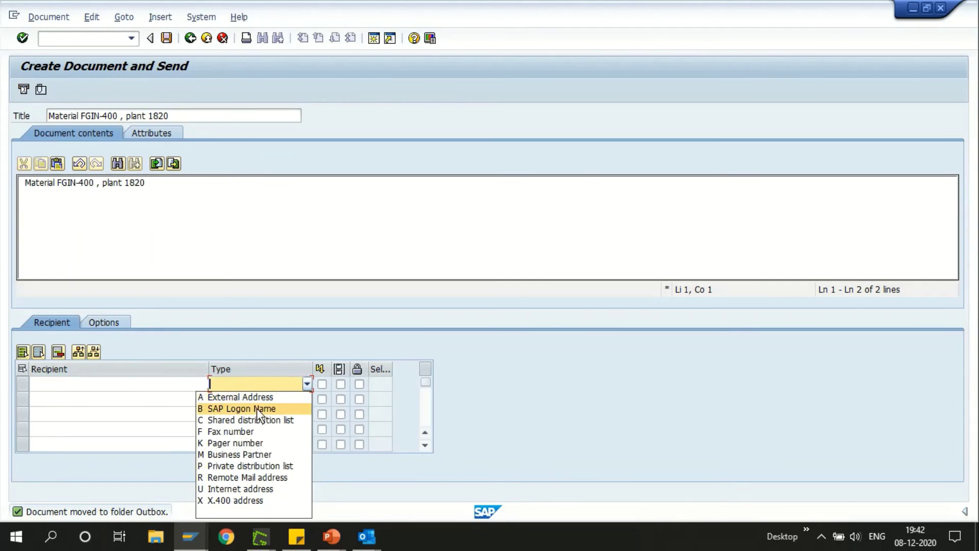
click(148, 385)
click(108, 384)
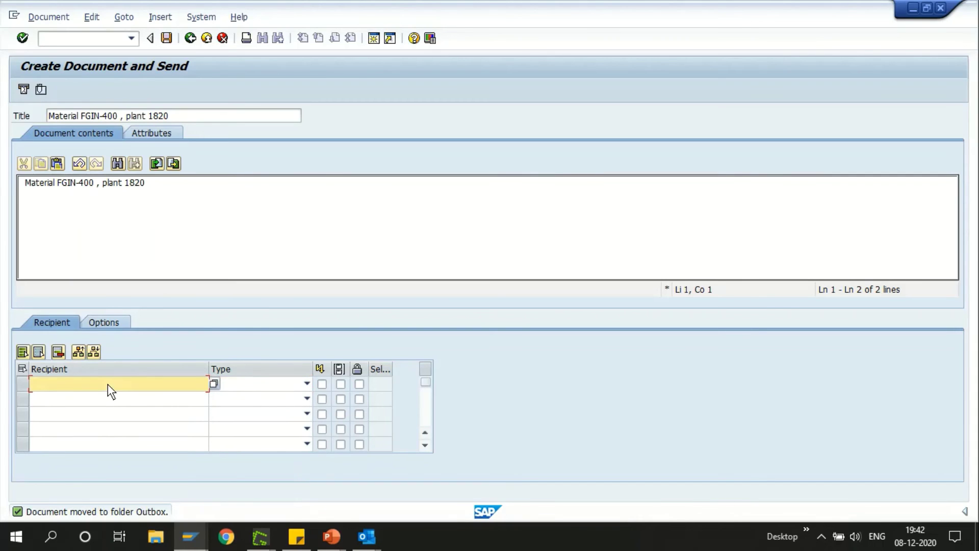
text(KINTURU)
key(Tab)
click(274, 384)
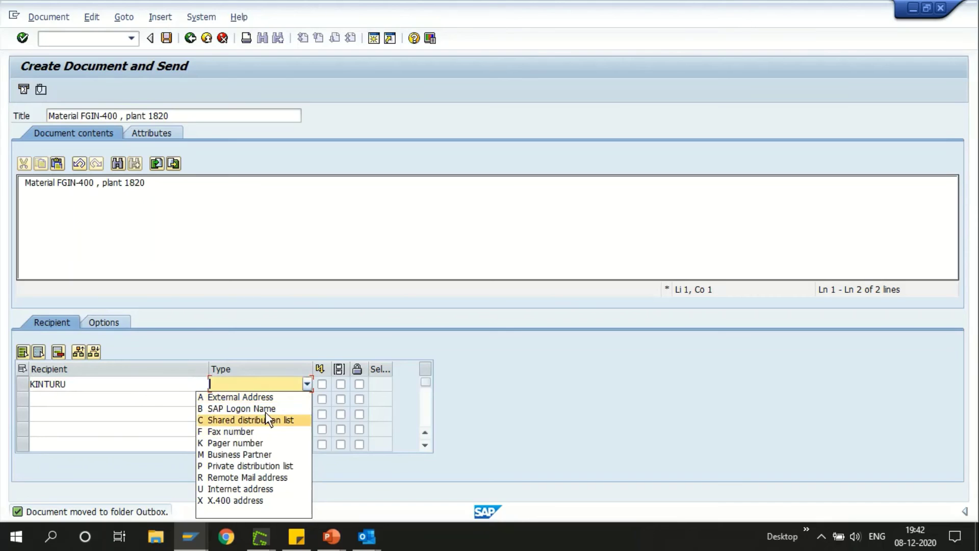
click(266, 408)
key(Return)
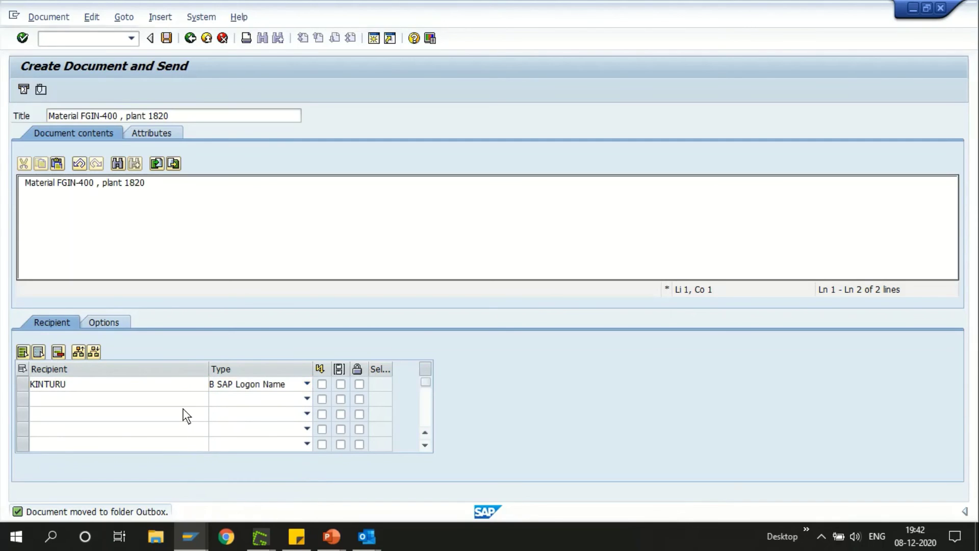
Step: Add the line 'Test' to the message, skip the attachment, and send it
click(177, 196)
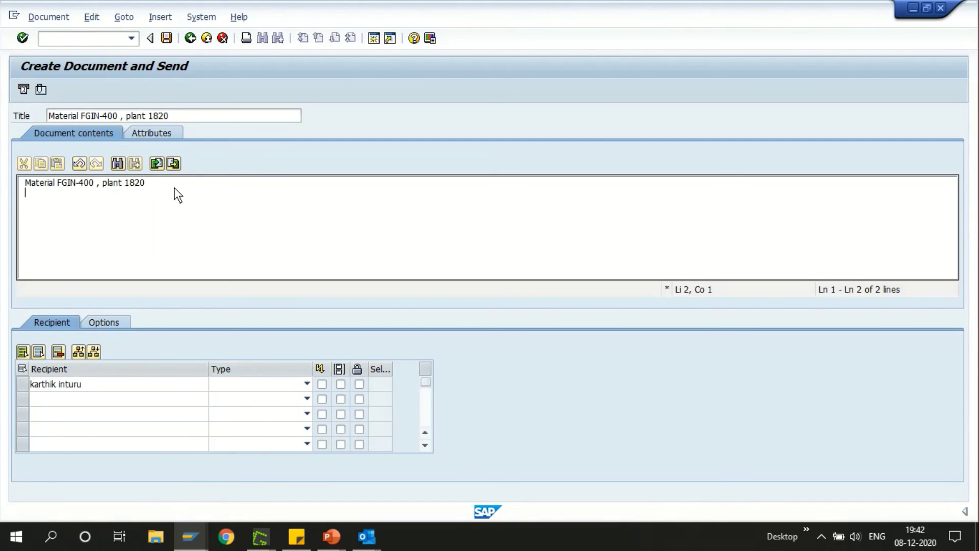
text(TEST)
key(BackSpace)
key(BackSpace)
key(BackSpace)
key(BackSpace)
text(Test)
click(41, 89)
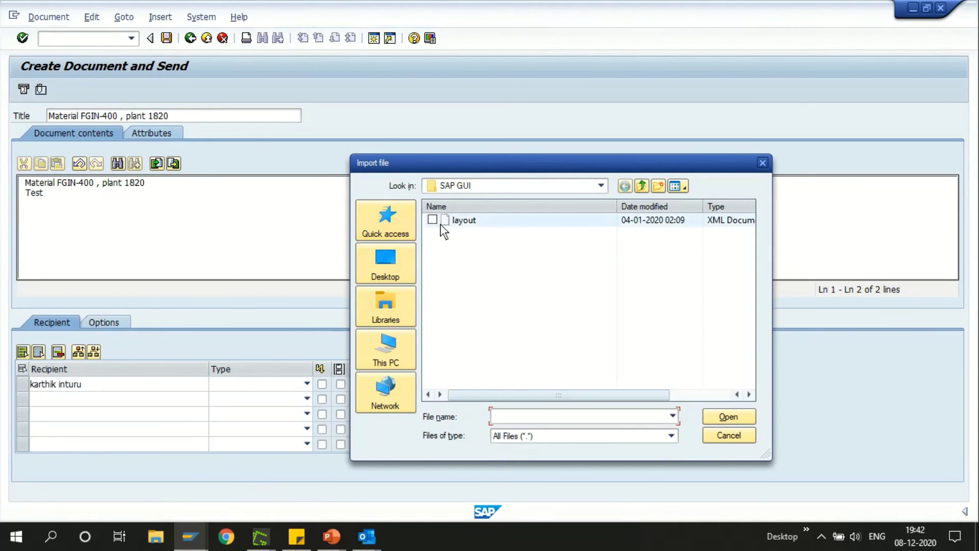
click(734, 440)
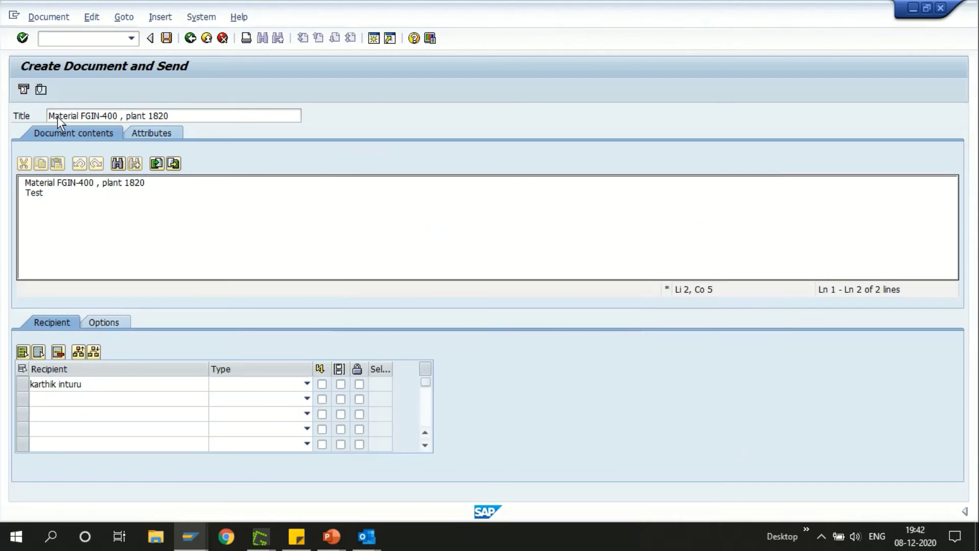
click(25, 94)
click(25, 94)
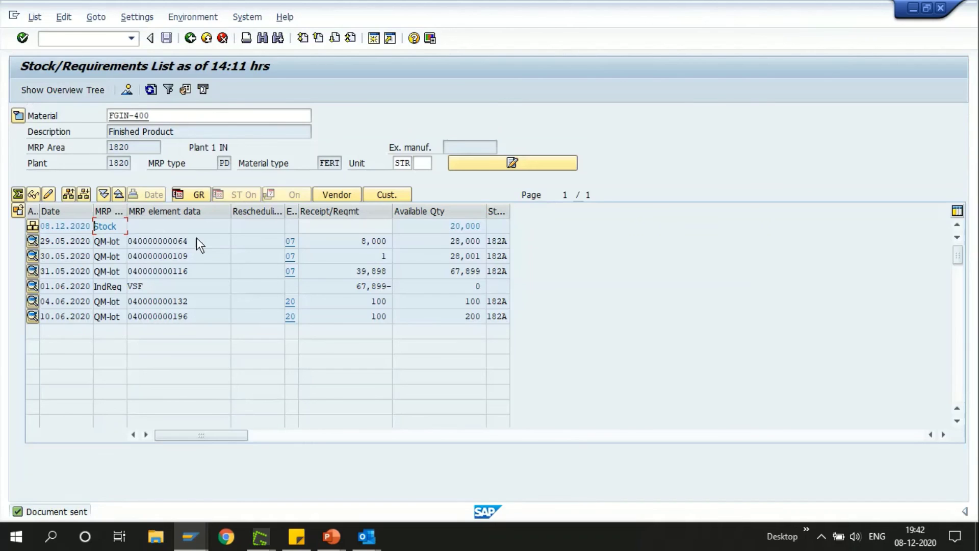
Step: Open the Business Workplace in a new session
key(ctrl+slash)
text(/o)
text(md04)
key(Return)
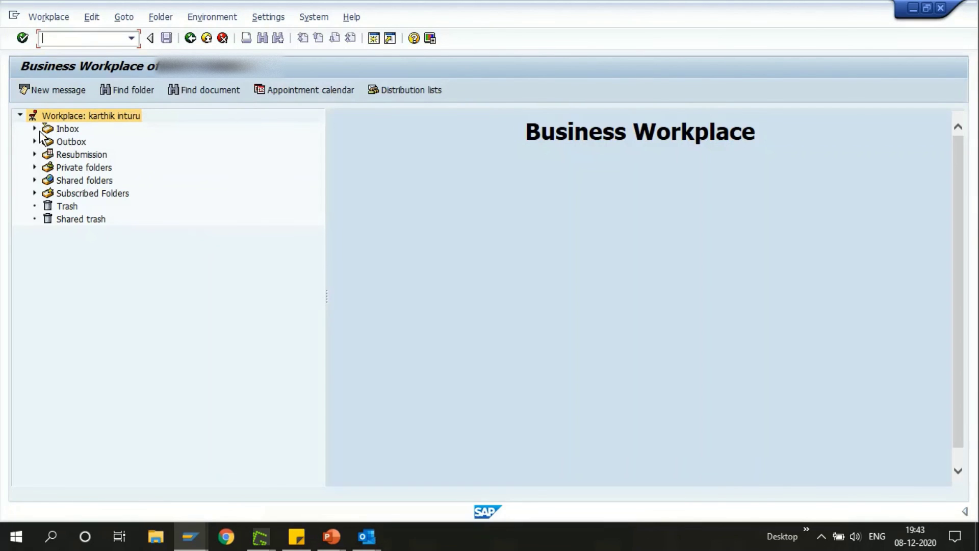
Step: Open the Material FGIN-400 message from Unread Documents, then return to the MD04 window
click(34, 128)
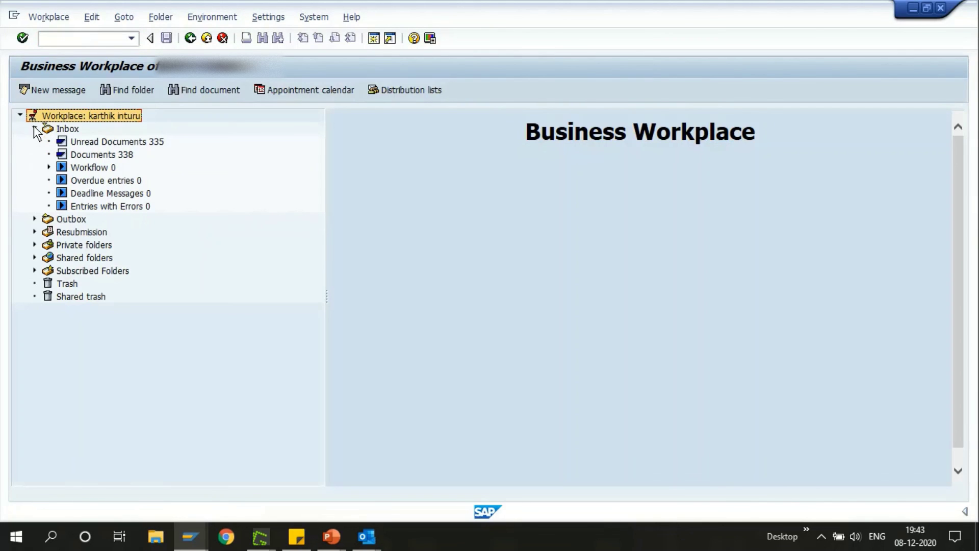
click(65, 142)
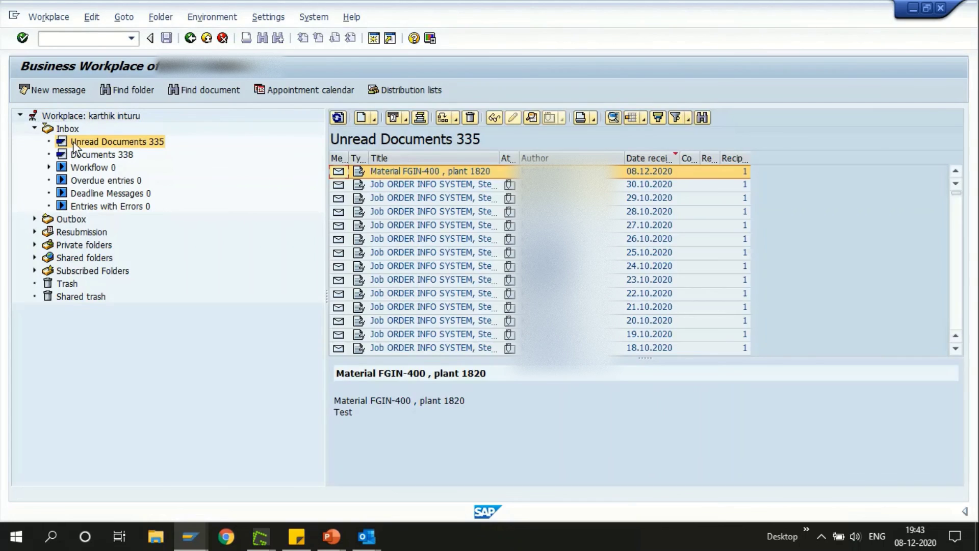
click(461, 173)
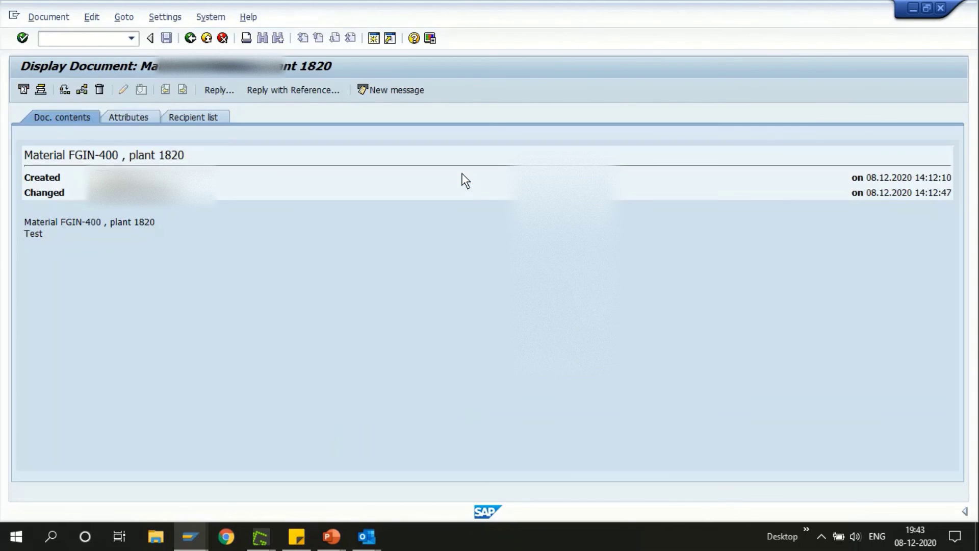
drag(47, 234, 9, 236)
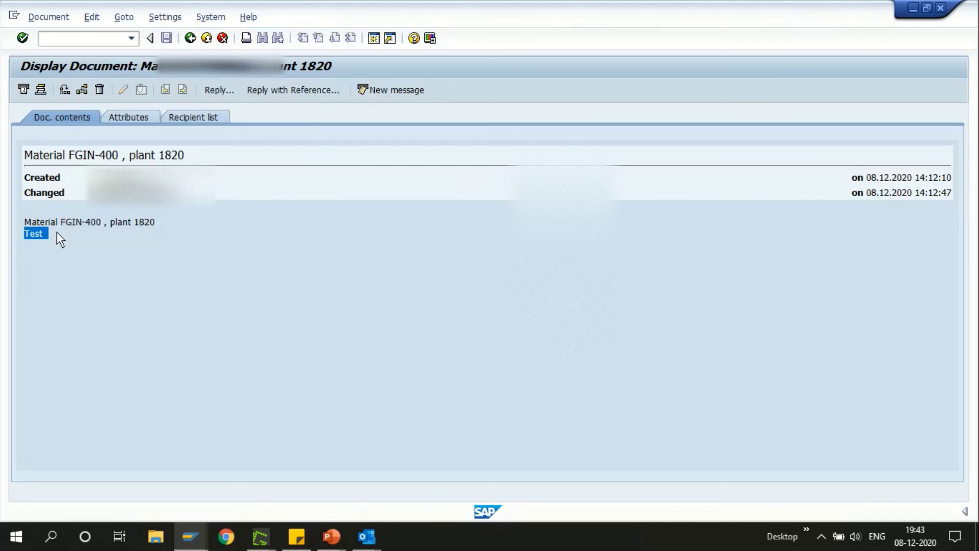
click(192, 41)
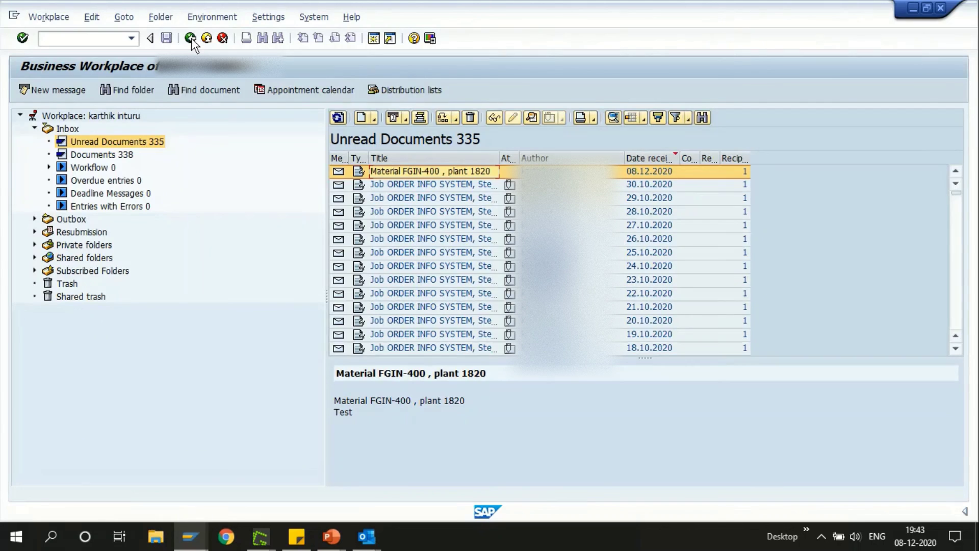
key(alt+Tab)
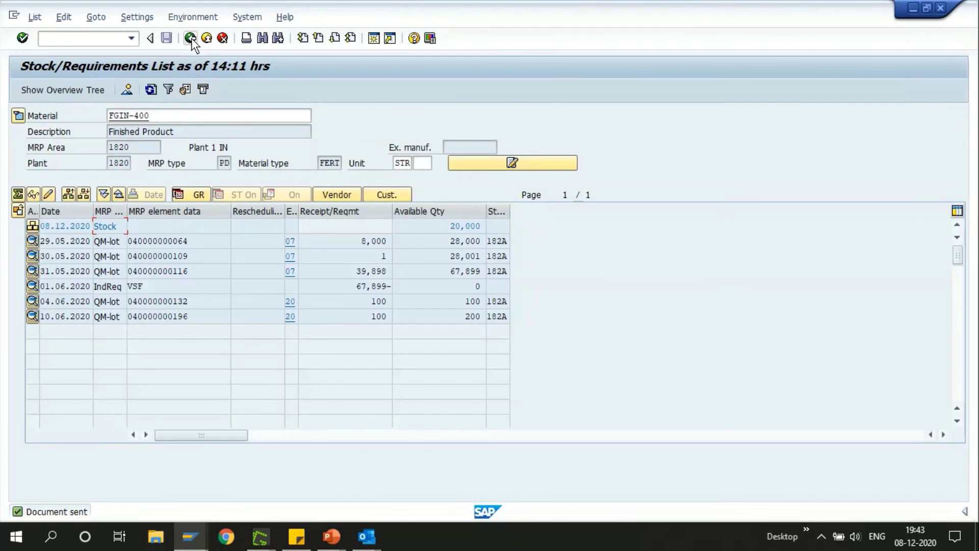
Step: Resize the MD04 list for FGIN-400: MRP element and Exception columns wider, MRP element data narrower
click(210, 240)
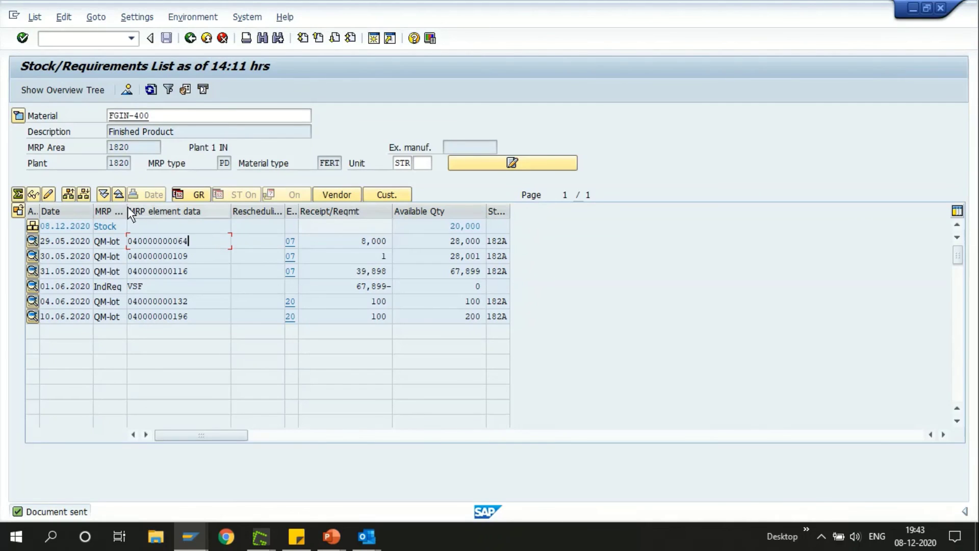
drag(127, 211, 163, 213)
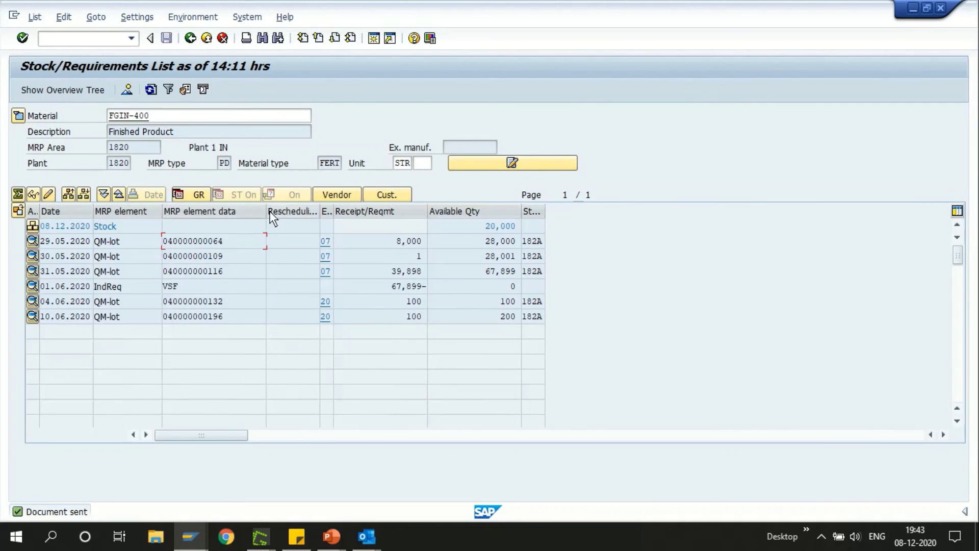
drag(266, 209, 251, 234)
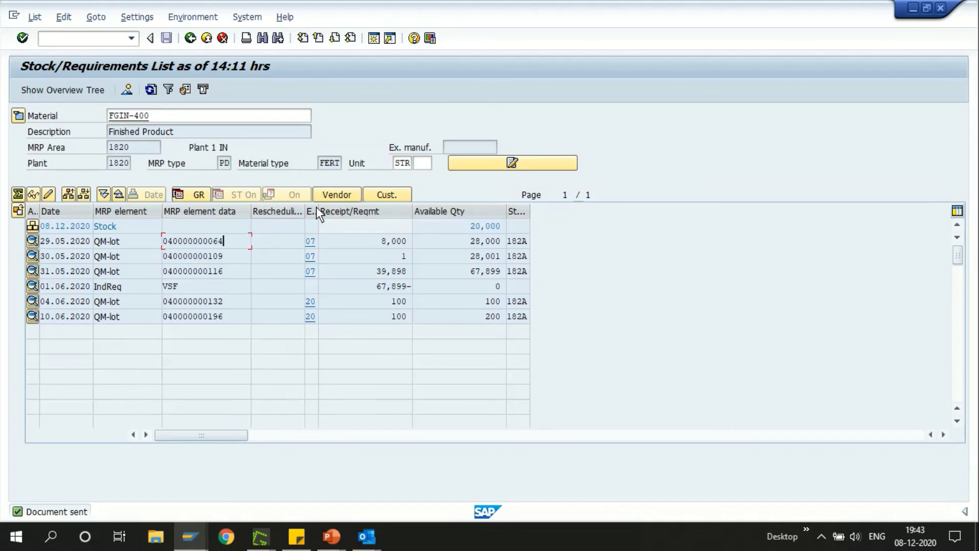
drag(317, 207, 334, 207)
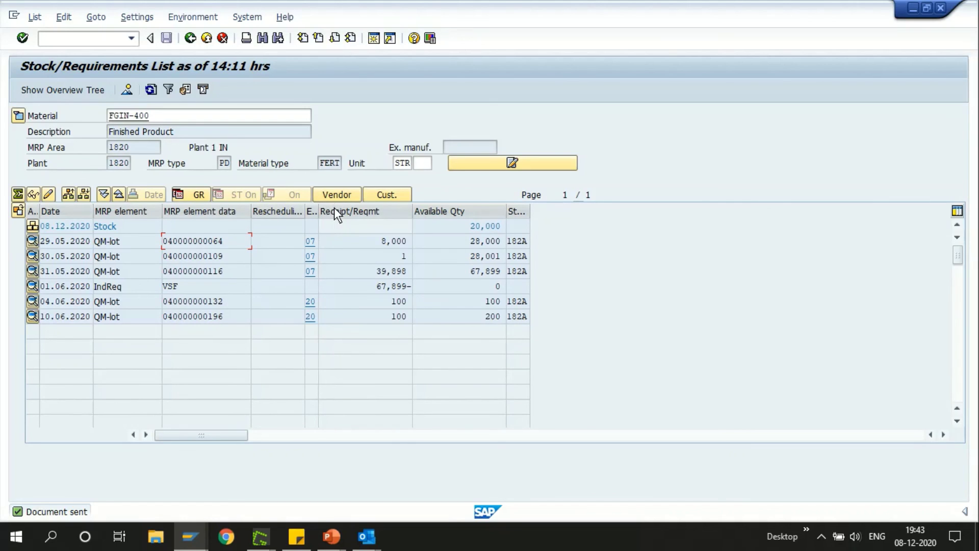
click(256, 238)
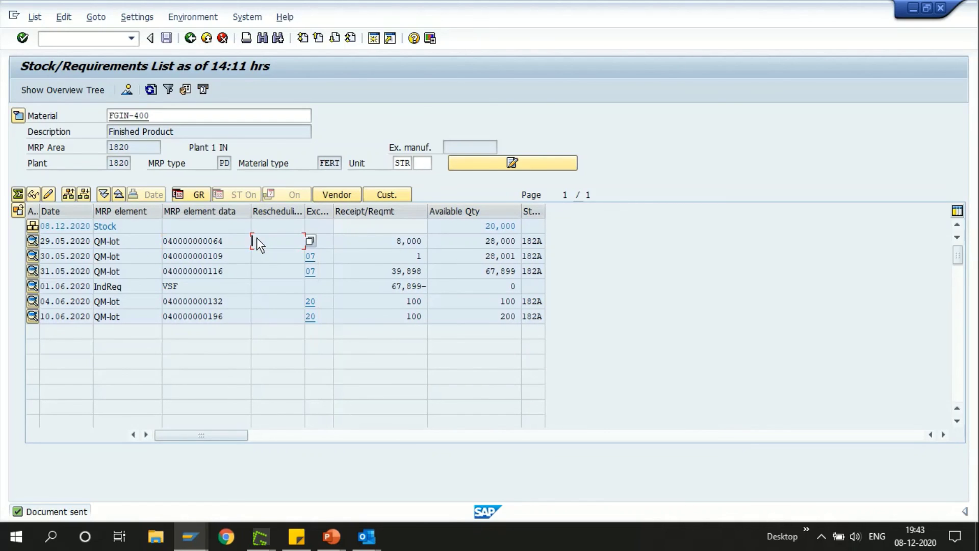